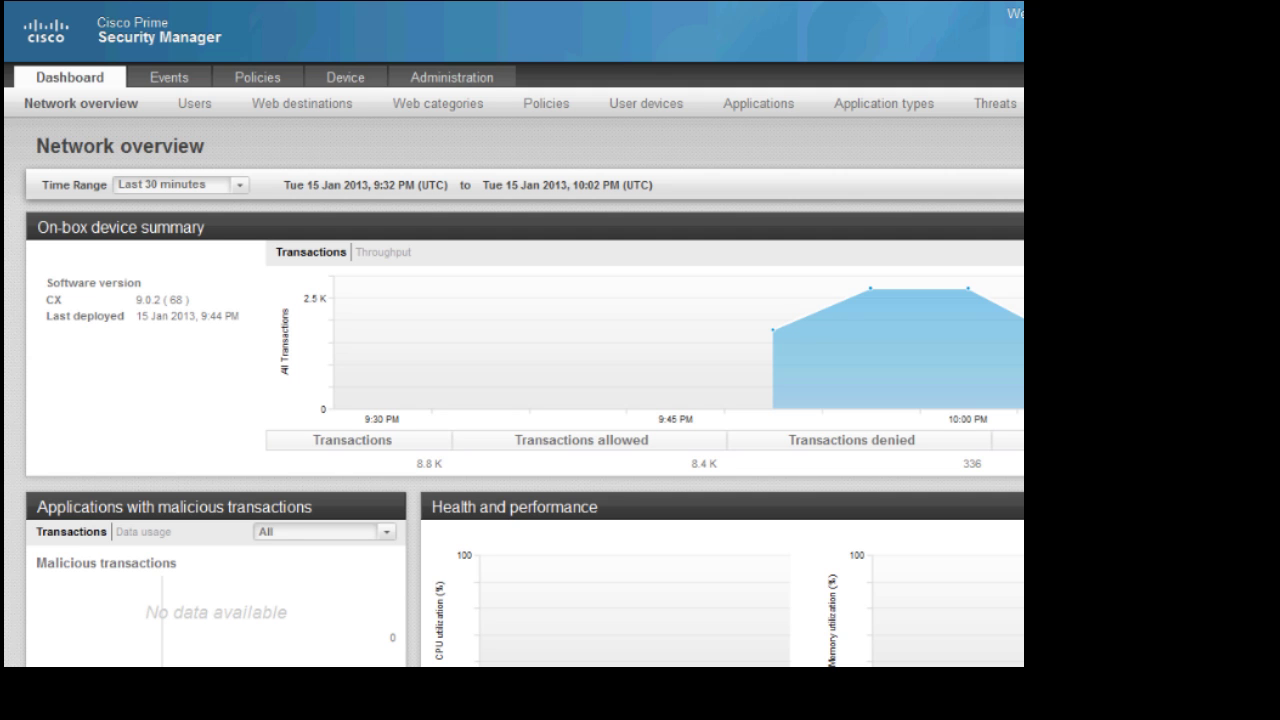
# Review the network overview dashboard, from the device summary through top policies, sources, traffic locations, destinations and applications
pyautogui.scroll(-1, 514, 400)
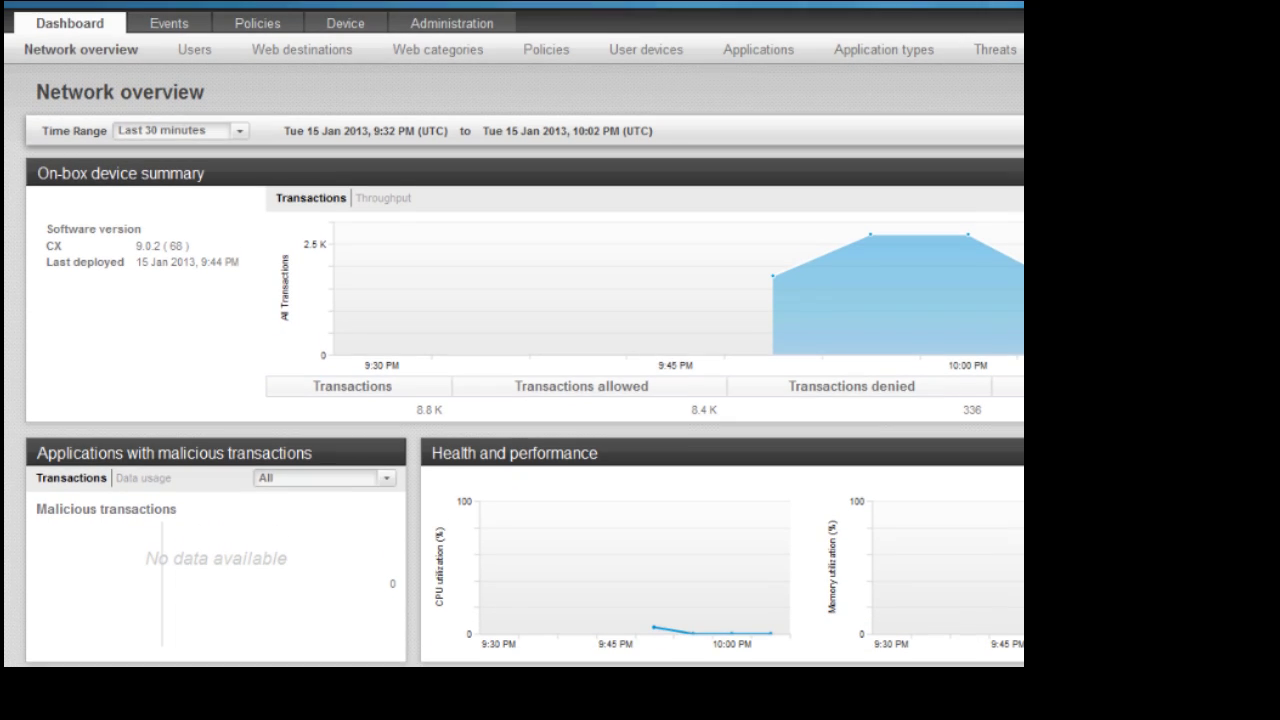
pyautogui.scroll(-3, 514, 334)
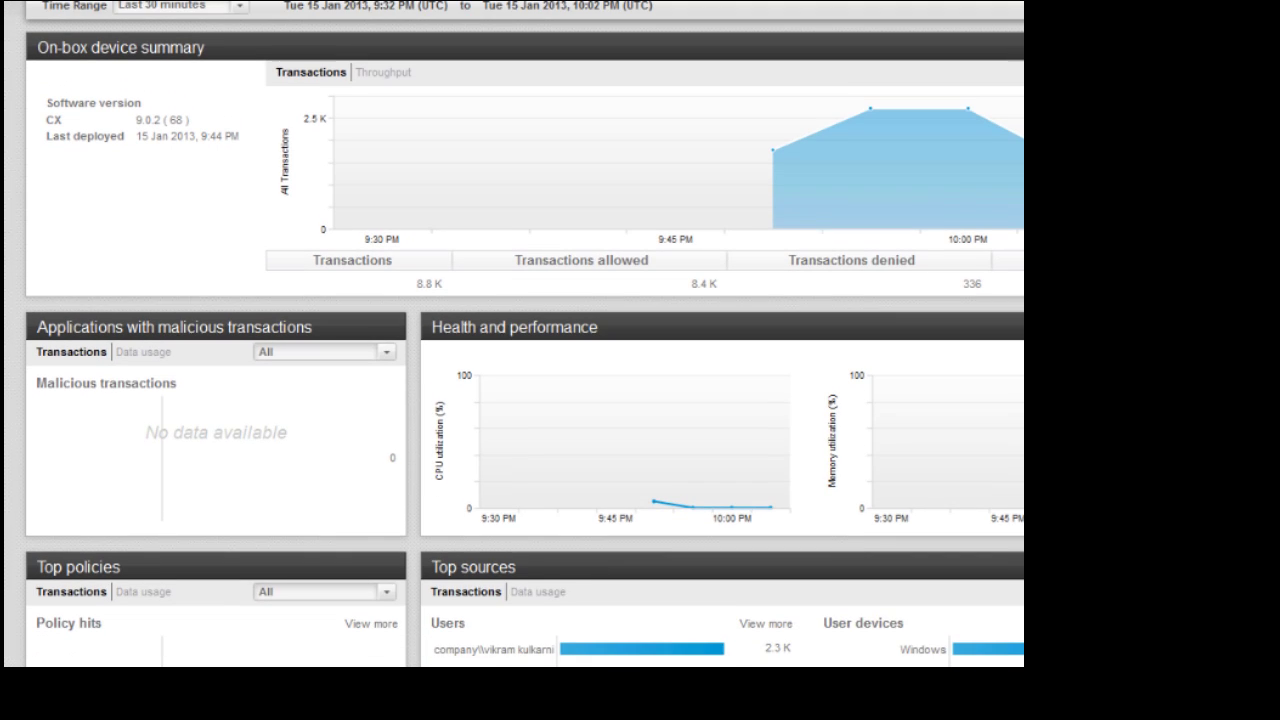
pyautogui.scroll(-3, 514, 334)
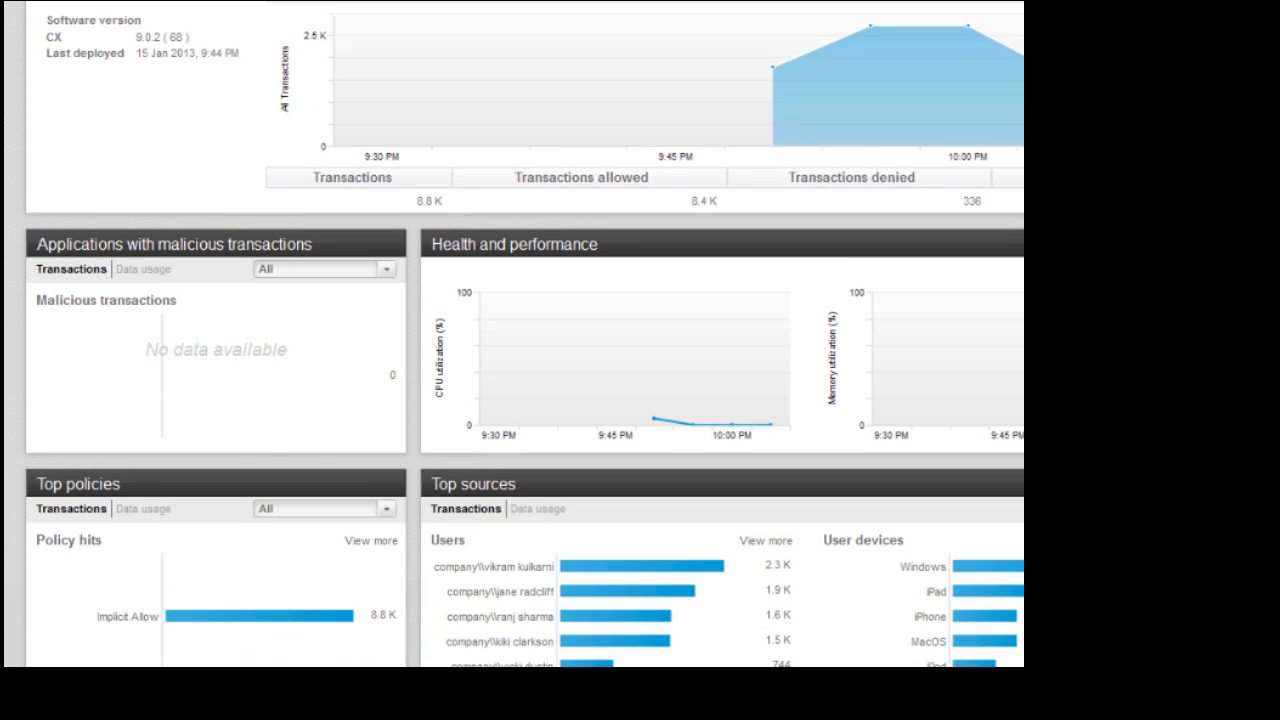
pyautogui.scroll(-3, 514, 334)
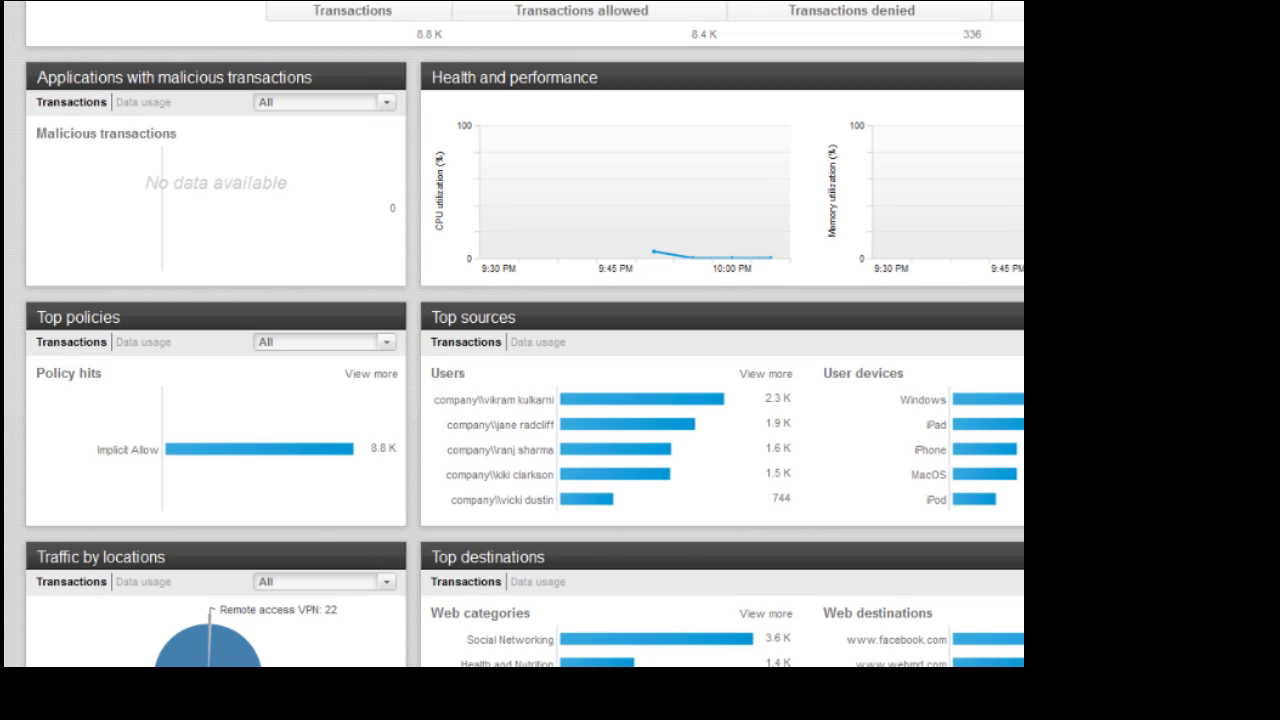
pyautogui.scroll(-2, 514, 334)
pyautogui.scroll(-2, 514, 334)
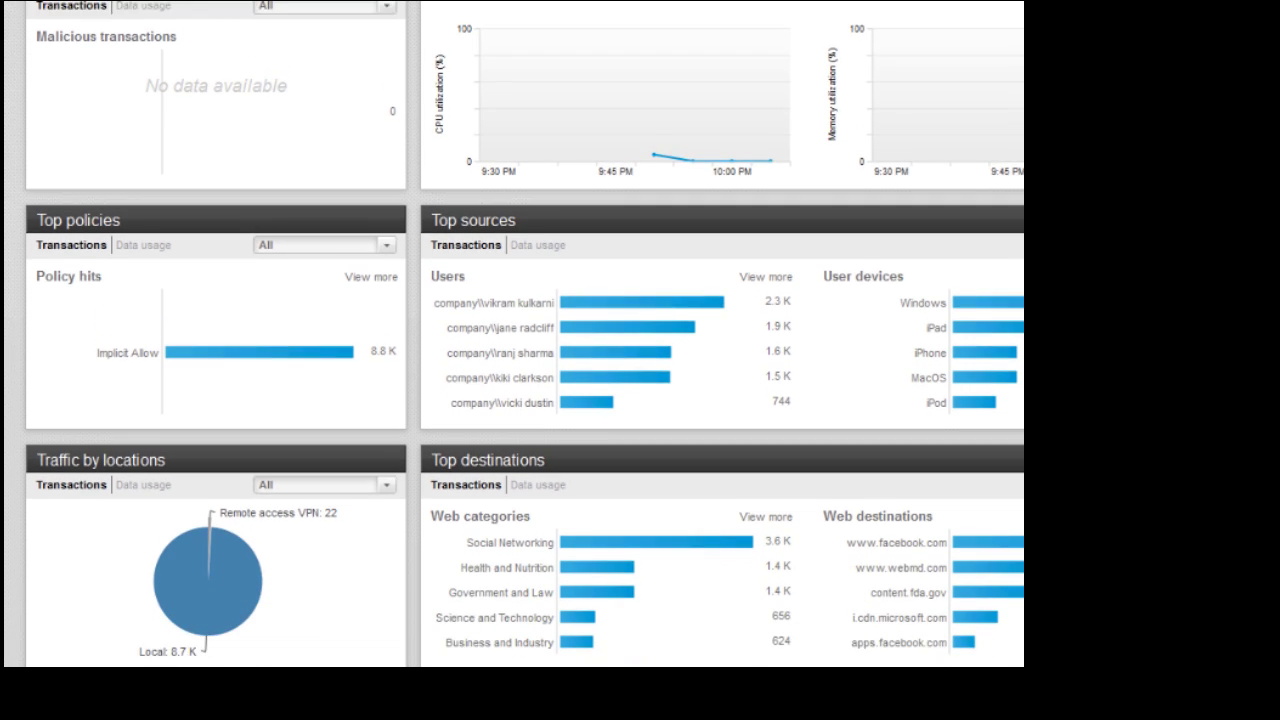
pyautogui.scroll(-2, 514, 334)
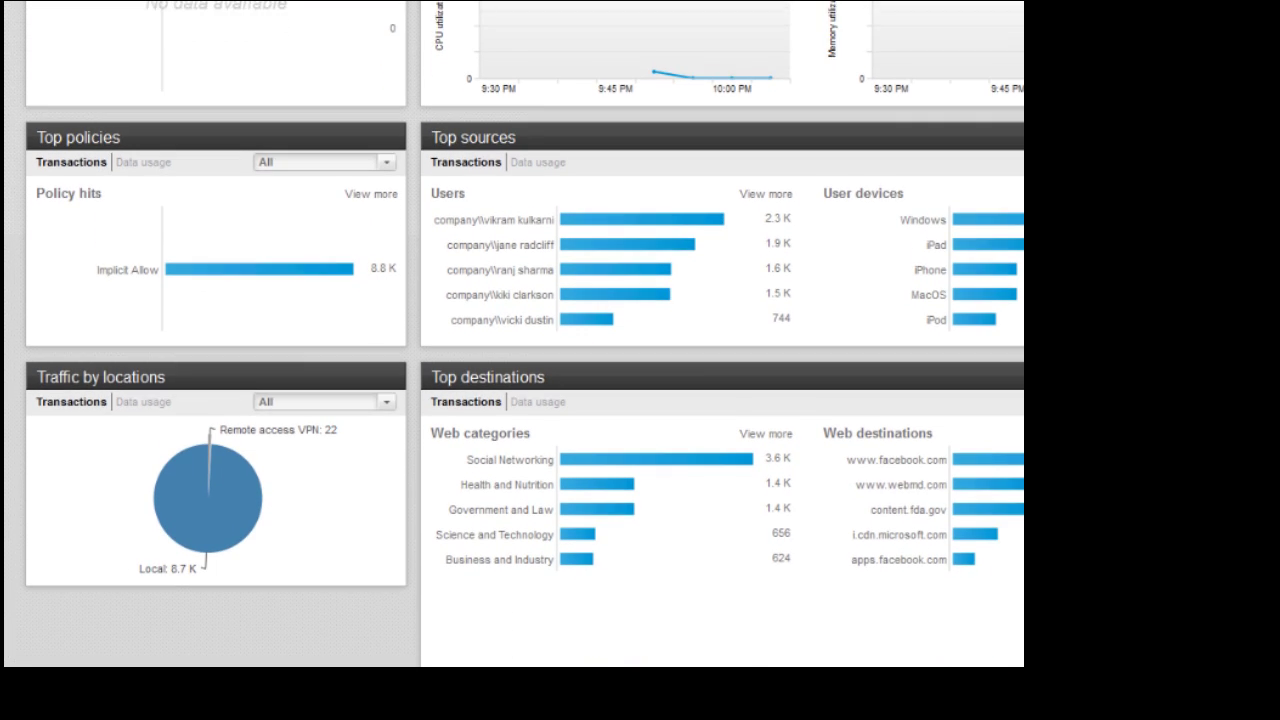
pyautogui.scroll(-1, 523, 334)
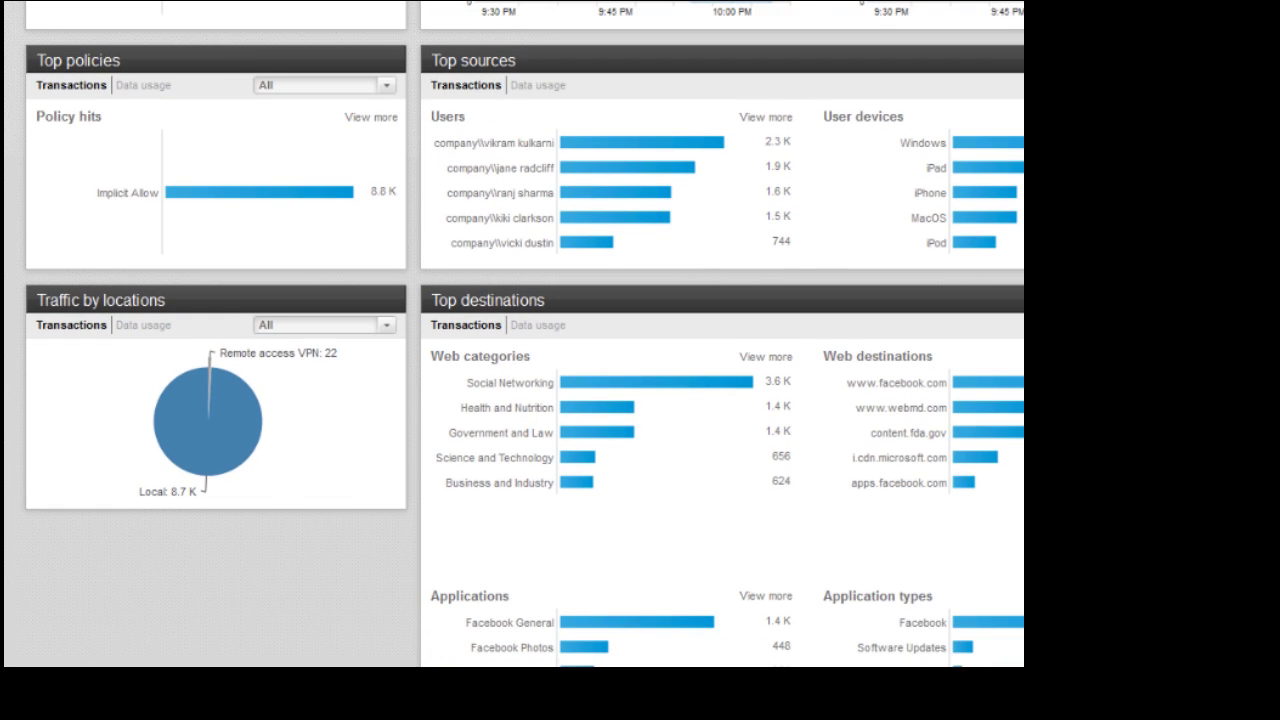
pyautogui.scroll(3, 523, 334)
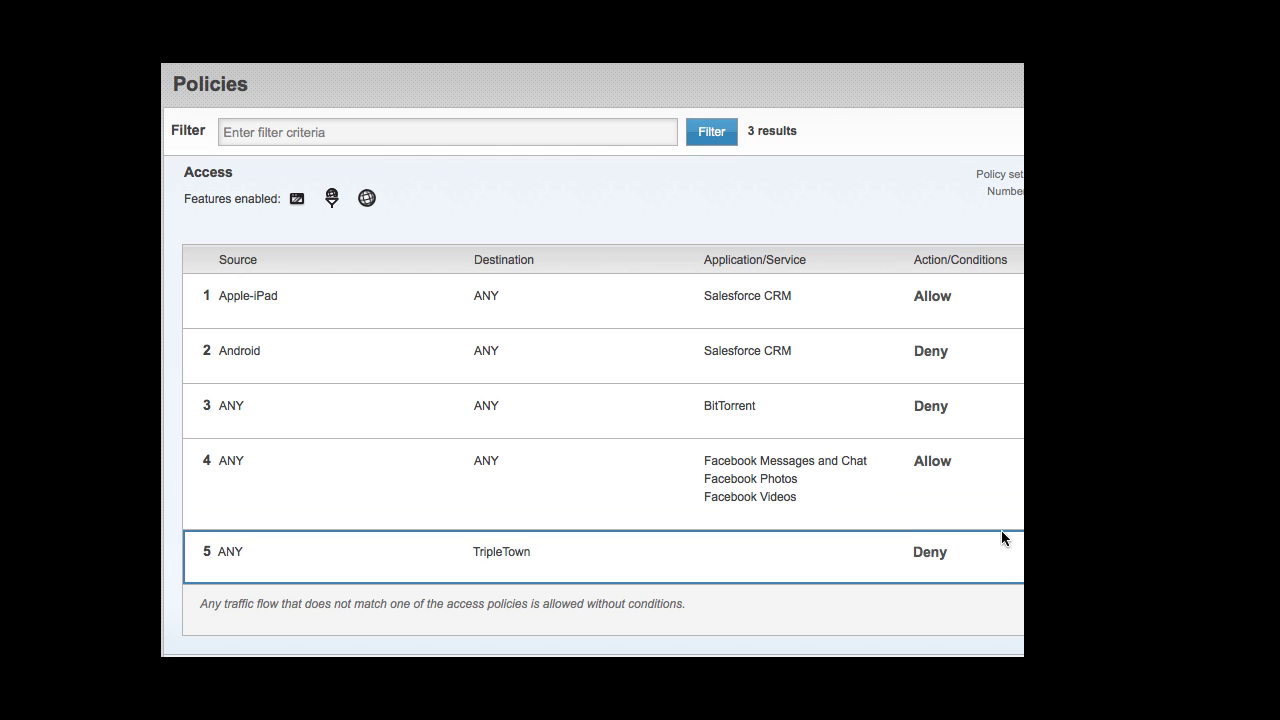
# Open the access policy covering Facebook Messages and Chat, Photos and Videos for editing and search its Application / Service options for "faceboo"
pyautogui.moveTo(800, 510)
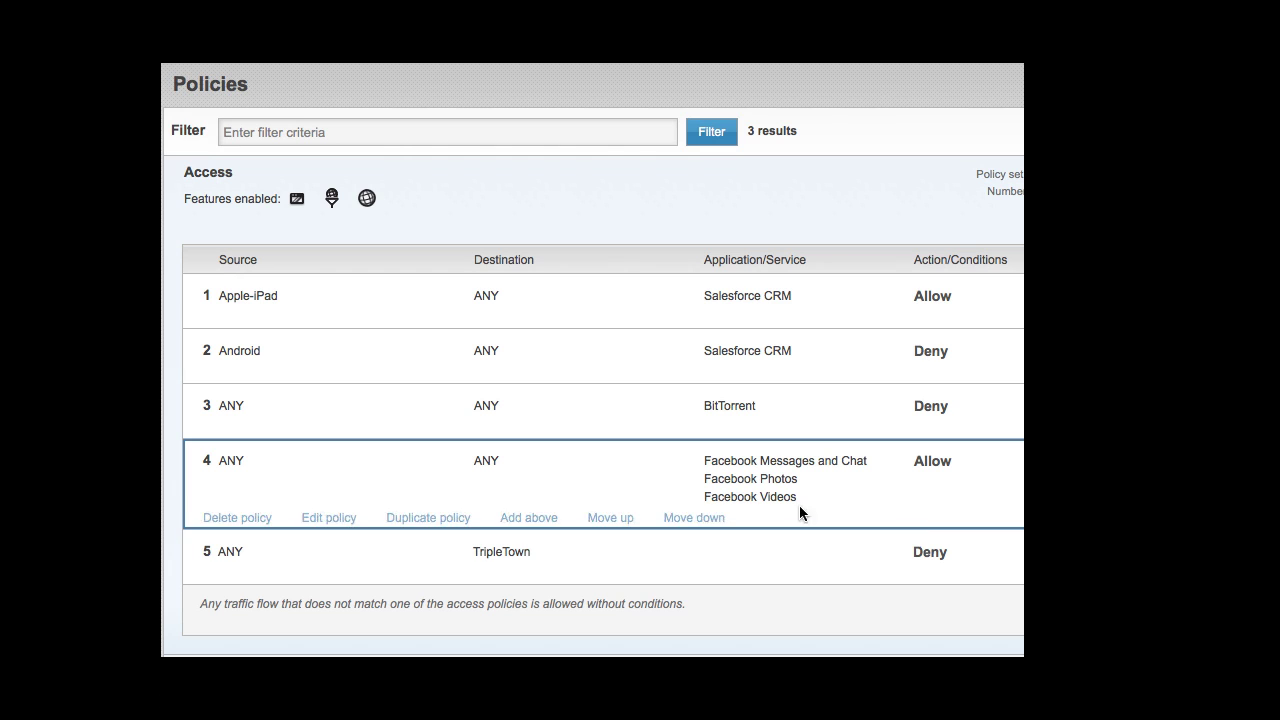
pyautogui.click(324, 520)
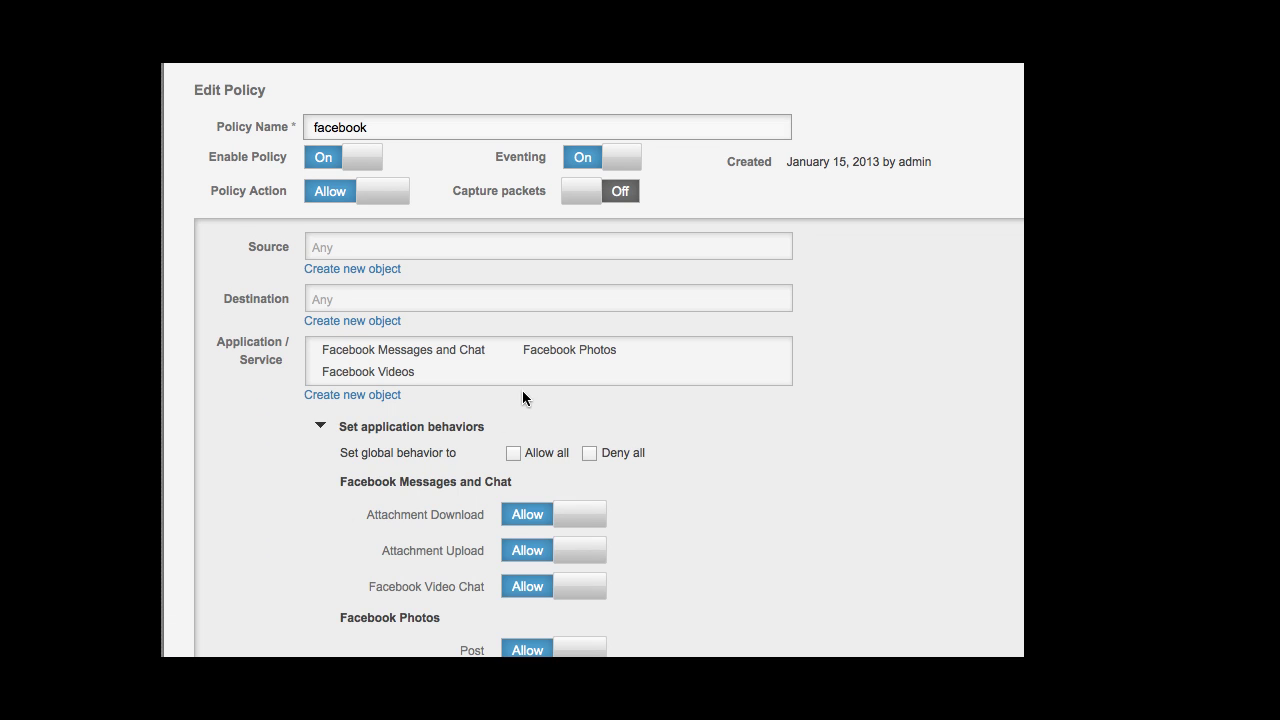
pyautogui.click(504, 382)
pyautogui.write('f')
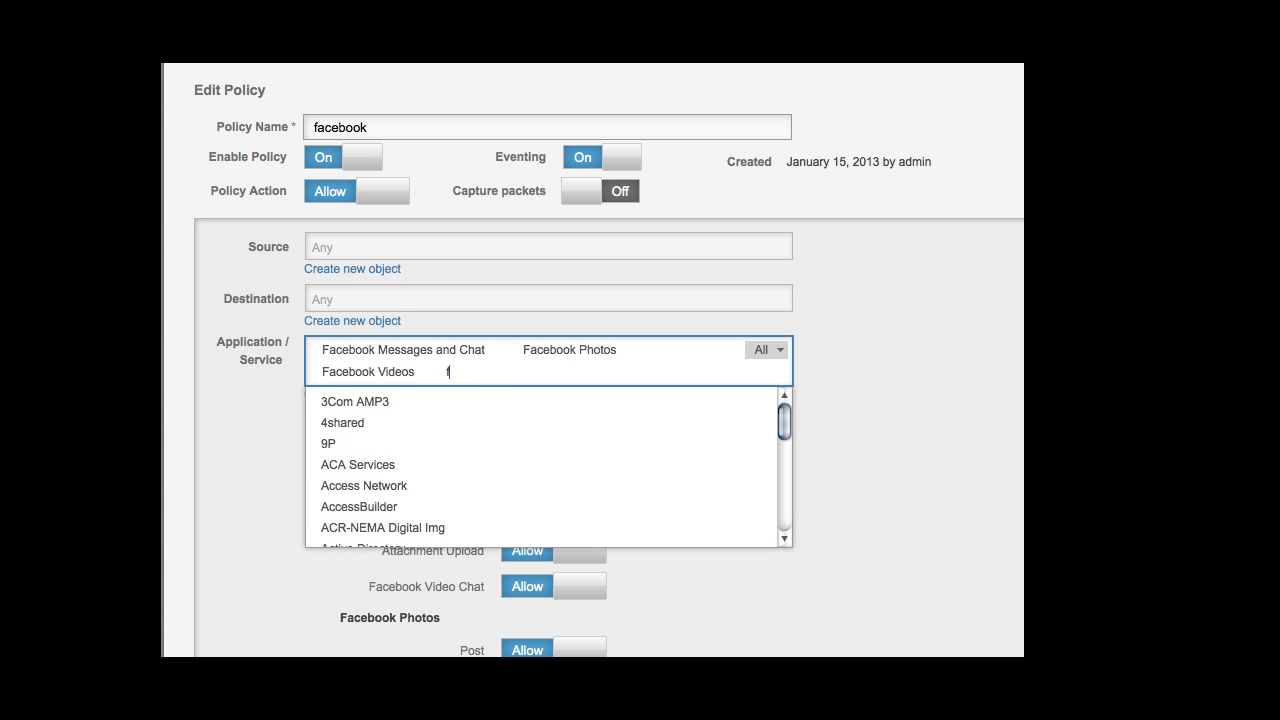
pyautogui.write('aceboo')
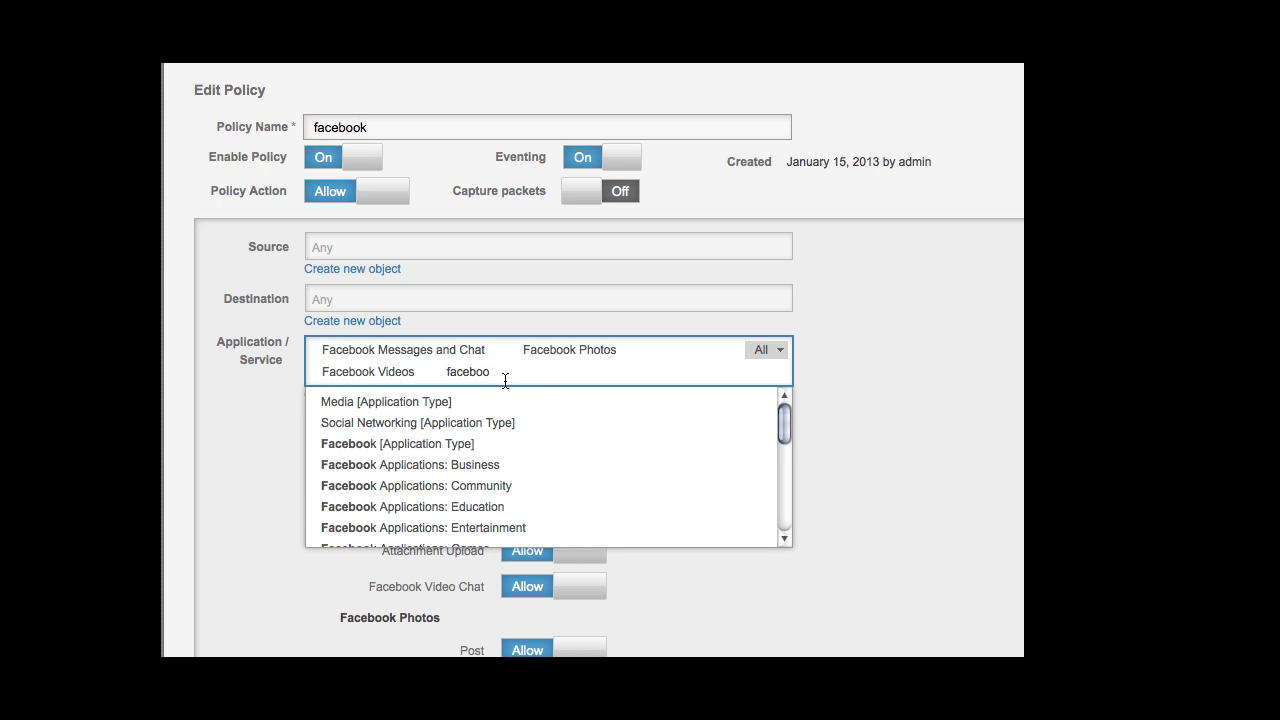
pyautogui.moveTo(776, 428); pyautogui.dragTo(772, 482)
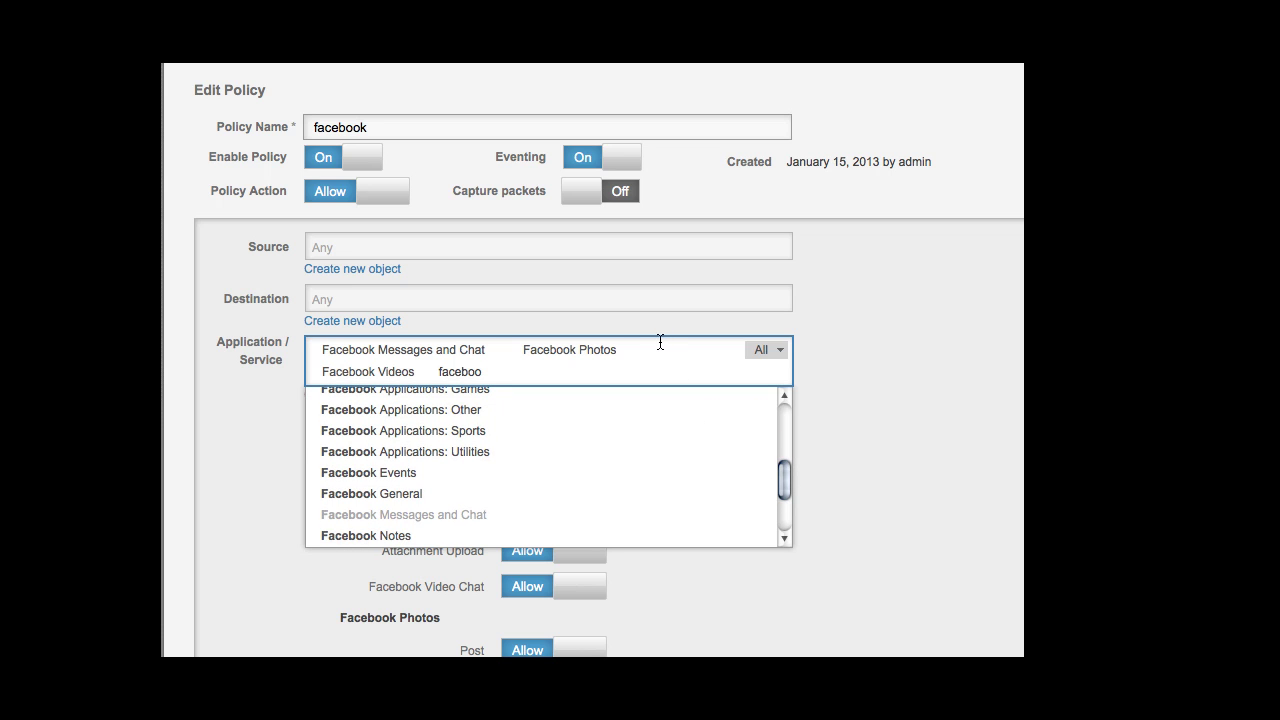
# Clear the search text from the Application / Service field and examine the policy's Facebook application behaviors
pyautogui.press('BackSpace')
pyautogui.press('BackSpace')
pyautogui.press('BackSpace')
pyautogui.press('BackSpace')
pyautogui.press('BackSpace')
pyautogui.press('BackSpace')
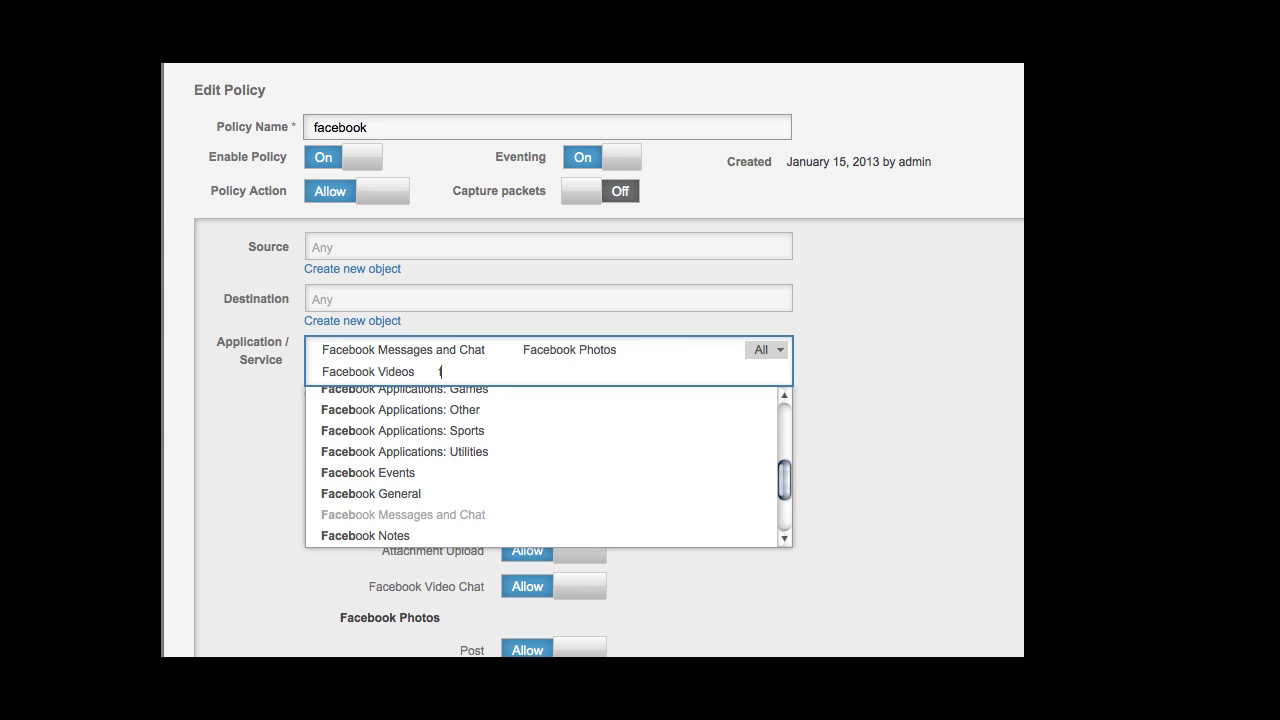
pyautogui.press('BackSpace')
pyautogui.click(839, 416)
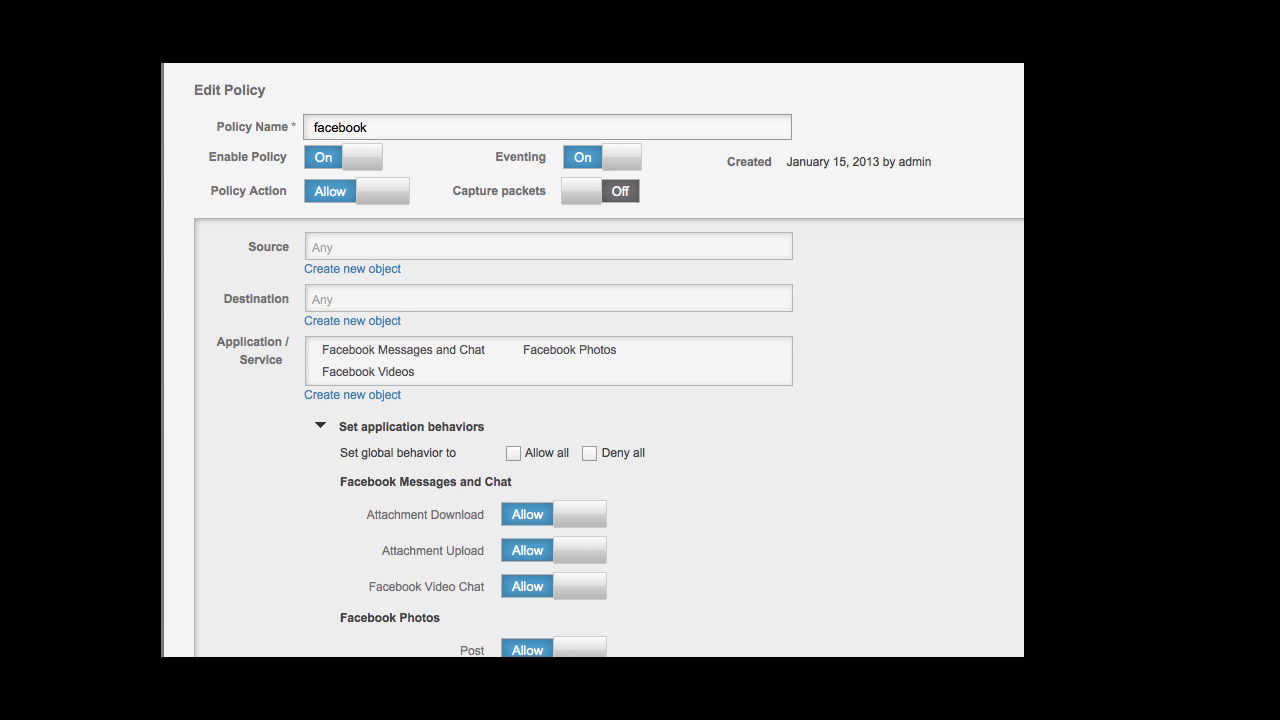
pyautogui.scroll(-5, 609, 360)
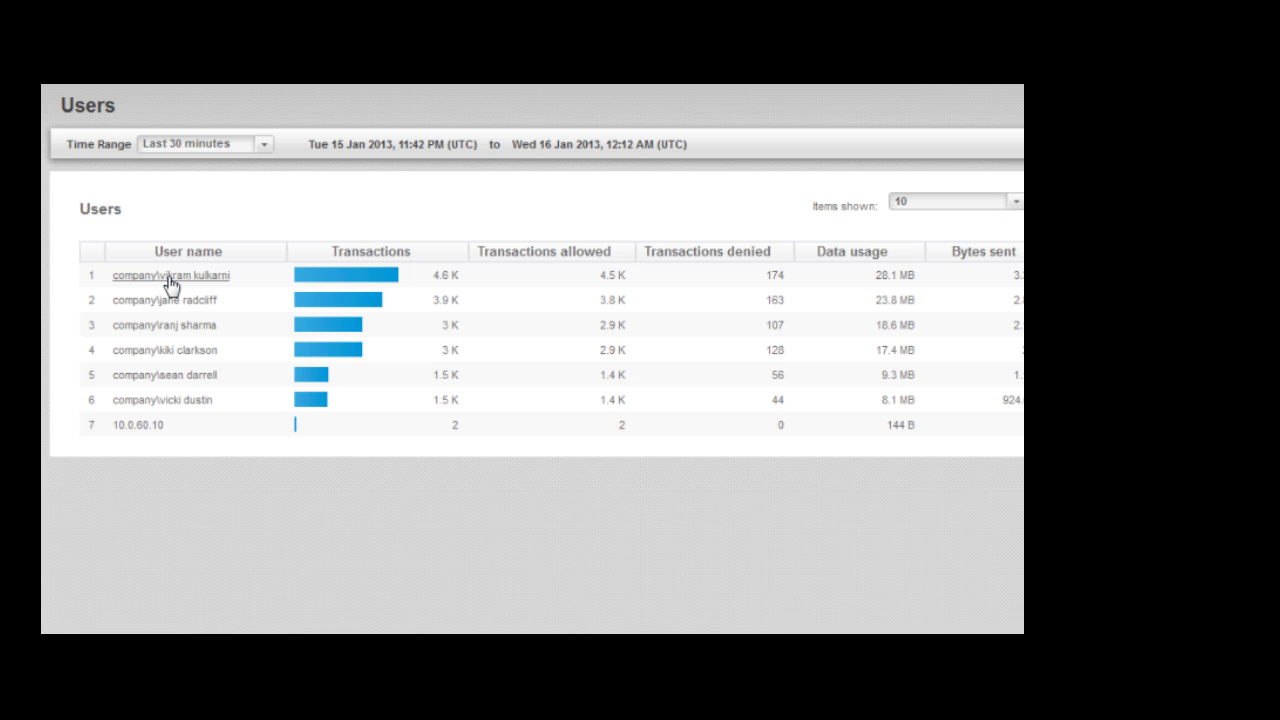
# Open the details of the first user in the Users report and review their devices, policies and destinations
pyautogui.click(170, 280)
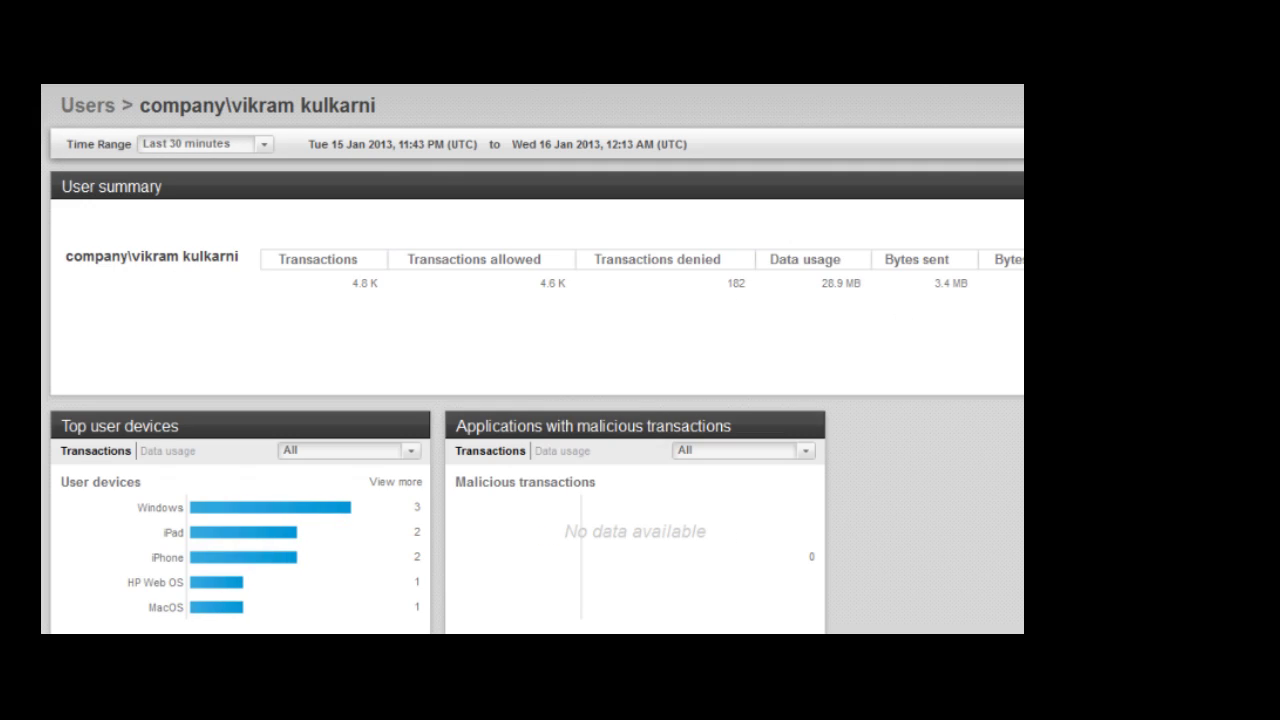
pyautogui.scroll(-3, 534, 360)
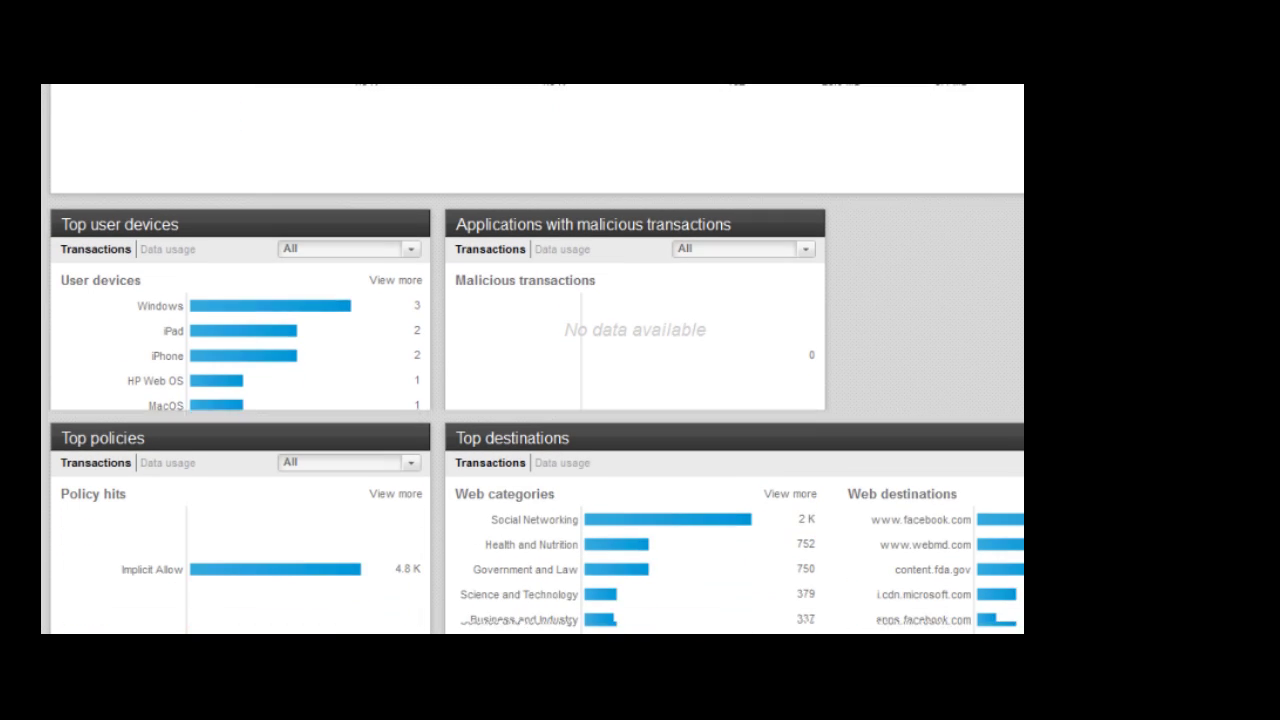
pyautogui.scroll(-2, 534, 360)
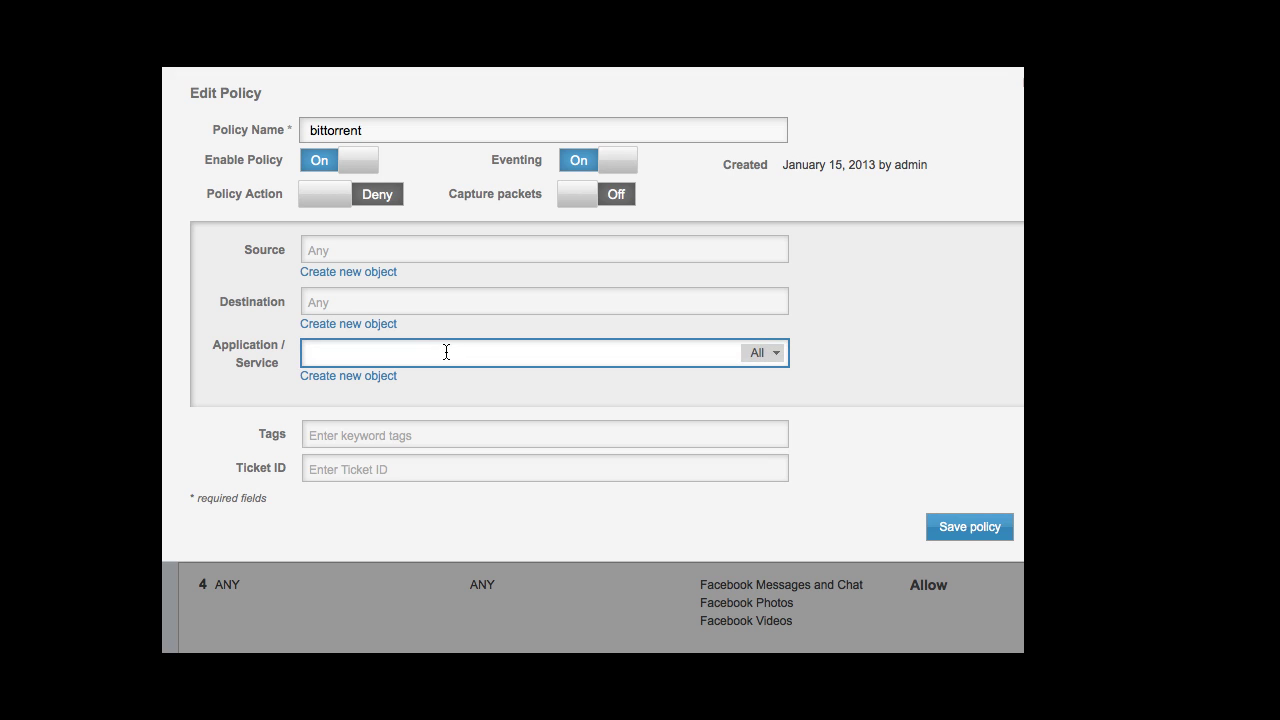
# Add BitTorrent as the application in the bittorrent policy and search the Application / Service options for "file s"
pyautogui.write('bitt')
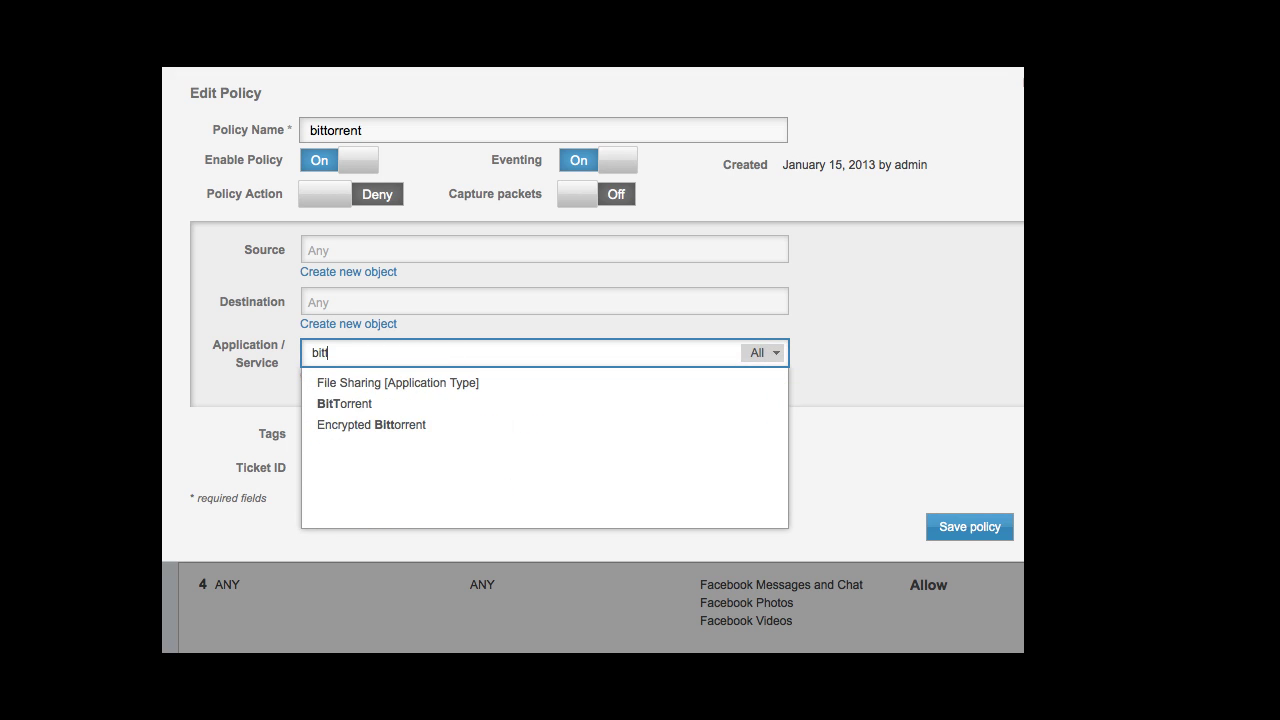
pyautogui.click(444, 404)
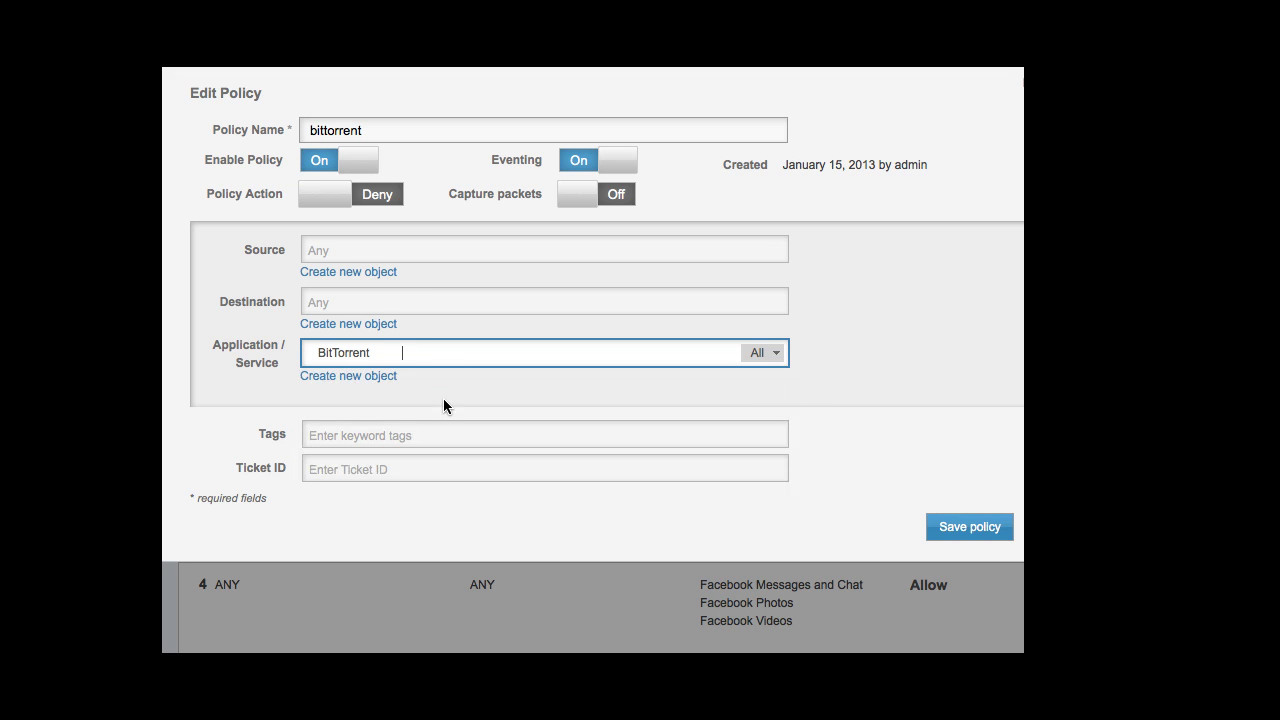
pyautogui.click(502, 343)
pyautogui.write('file s')
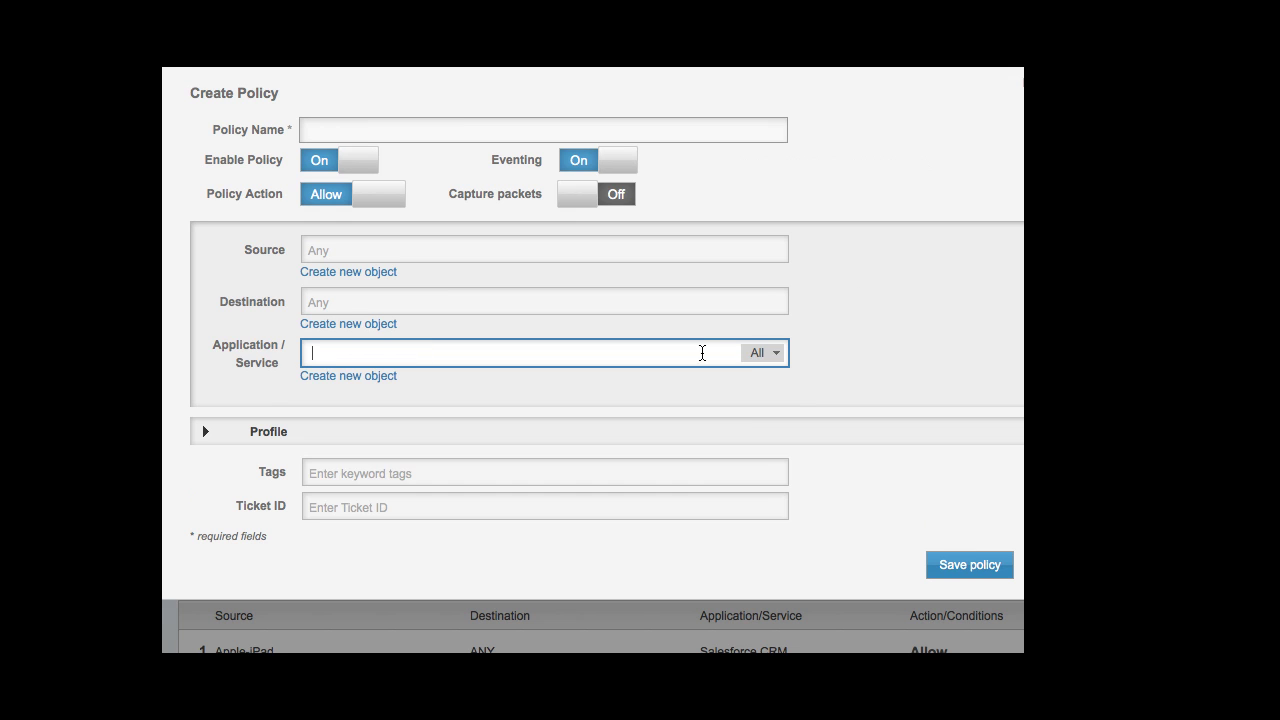
# Browse the available Application / Service options for the new policy
pyautogui.click(703, 352)
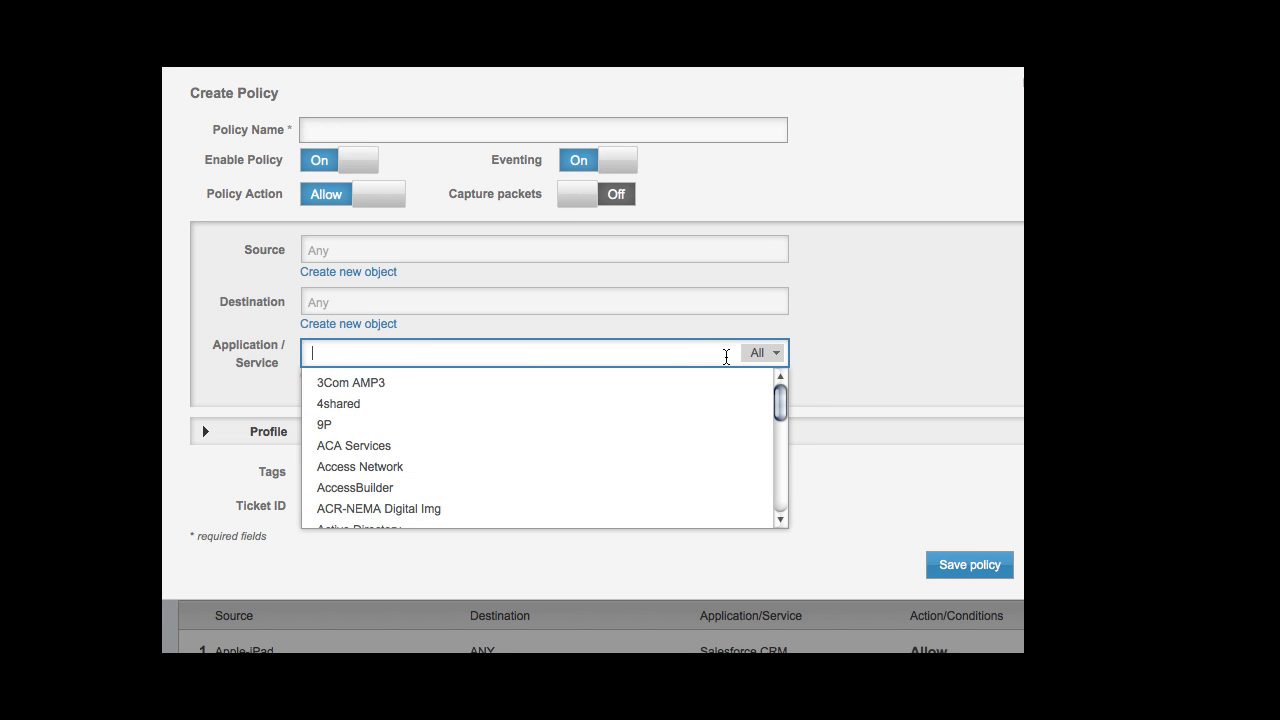
pyautogui.moveTo(779, 408); pyautogui.dragTo(780, 486)
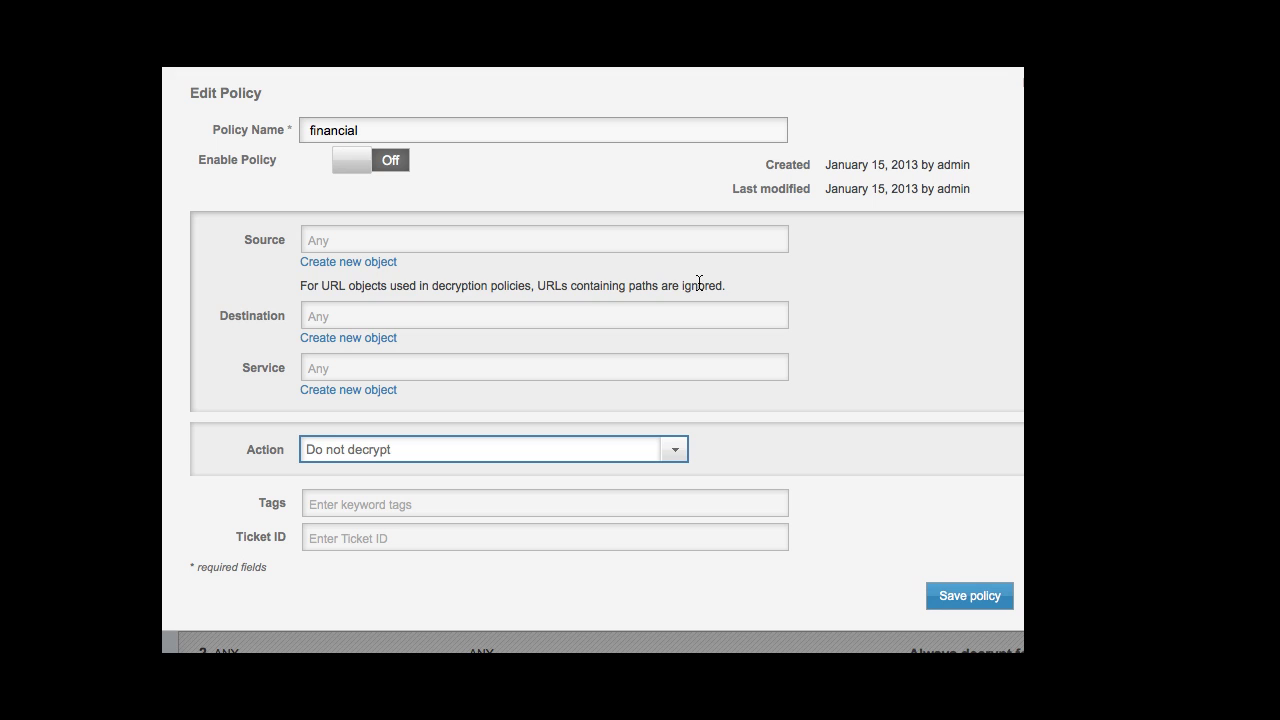
# Set the financial decryption policy's destination to the finance URL object and open its Action options
pyautogui.click(543, 314)
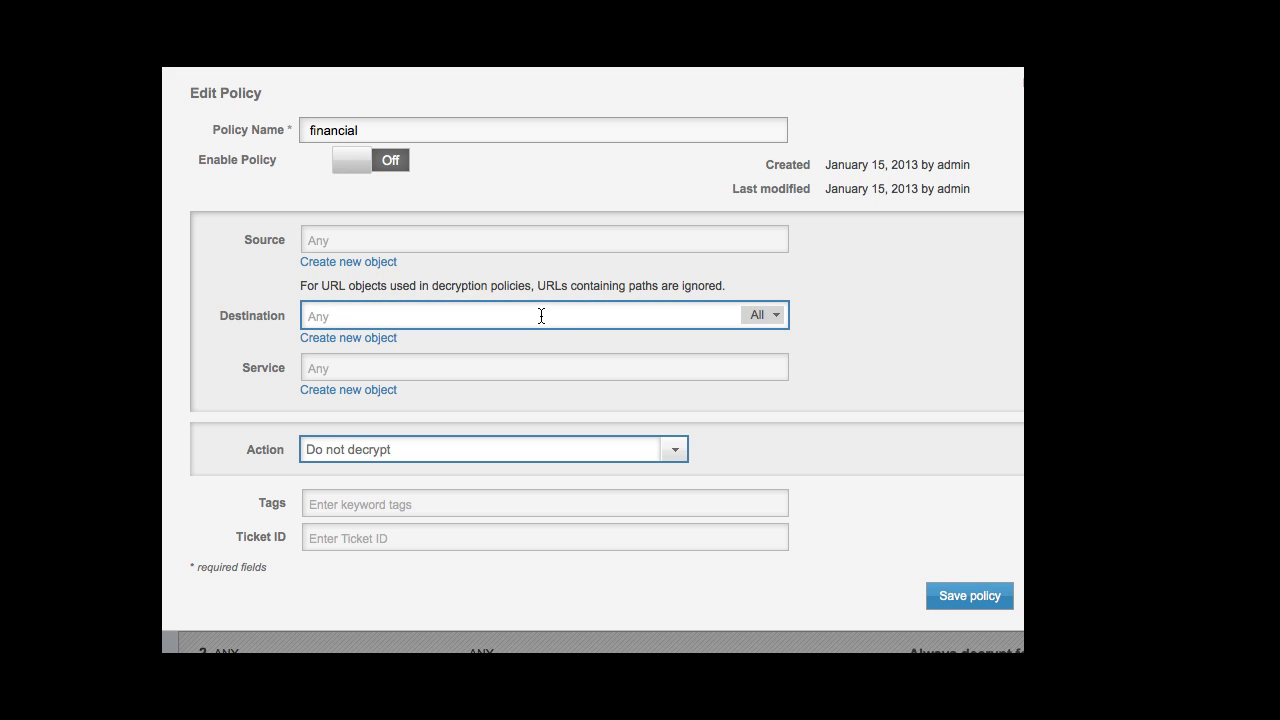
pyautogui.write('flnan')
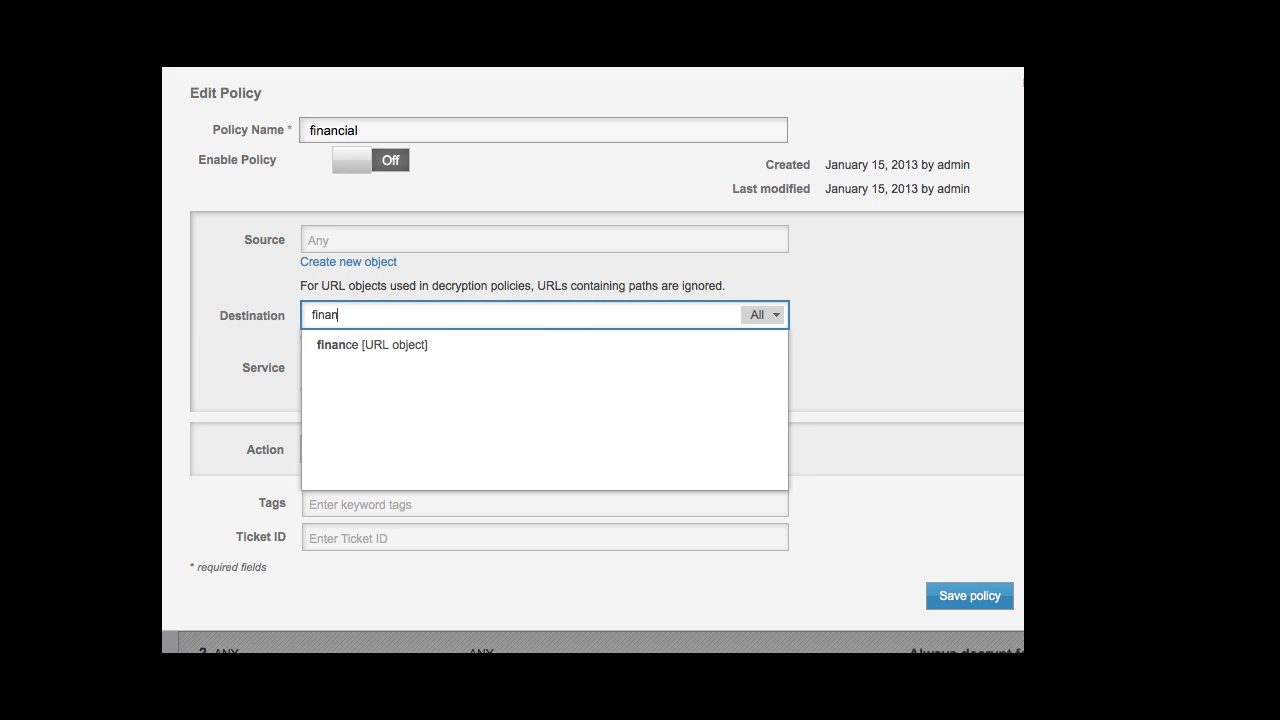
pyautogui.click(534, 345)
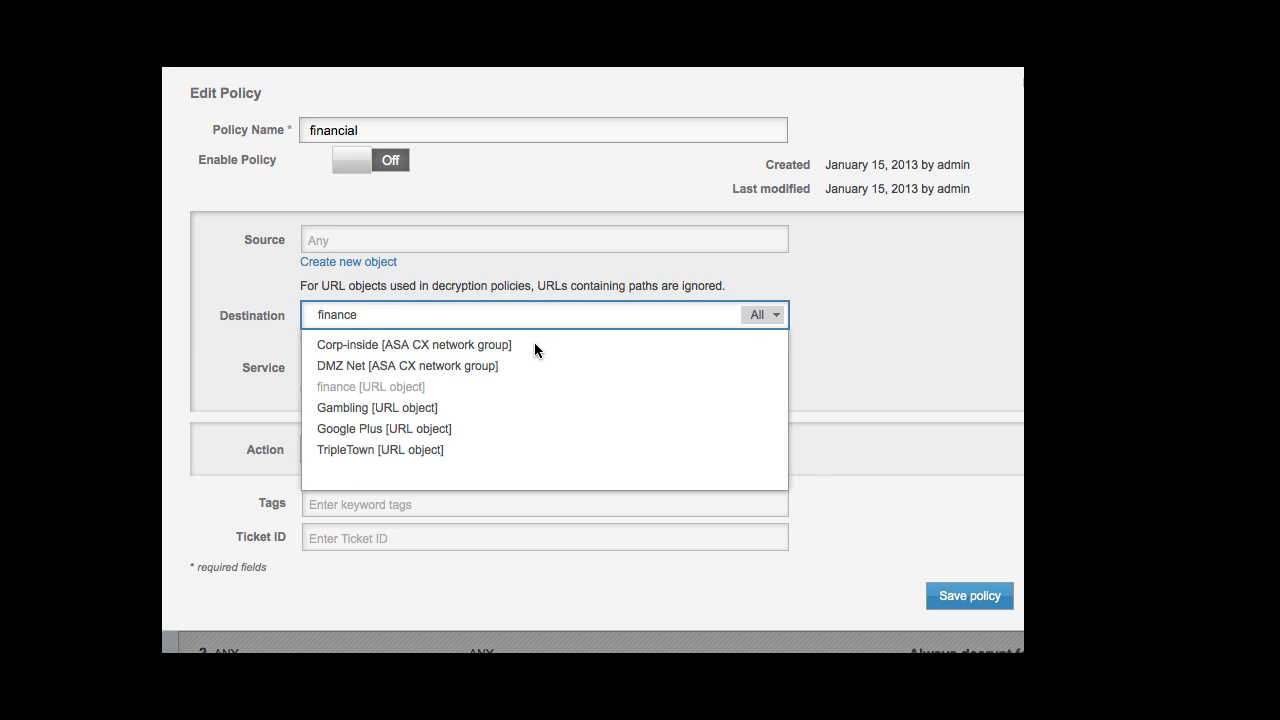
pyautogui.click(871, 392)
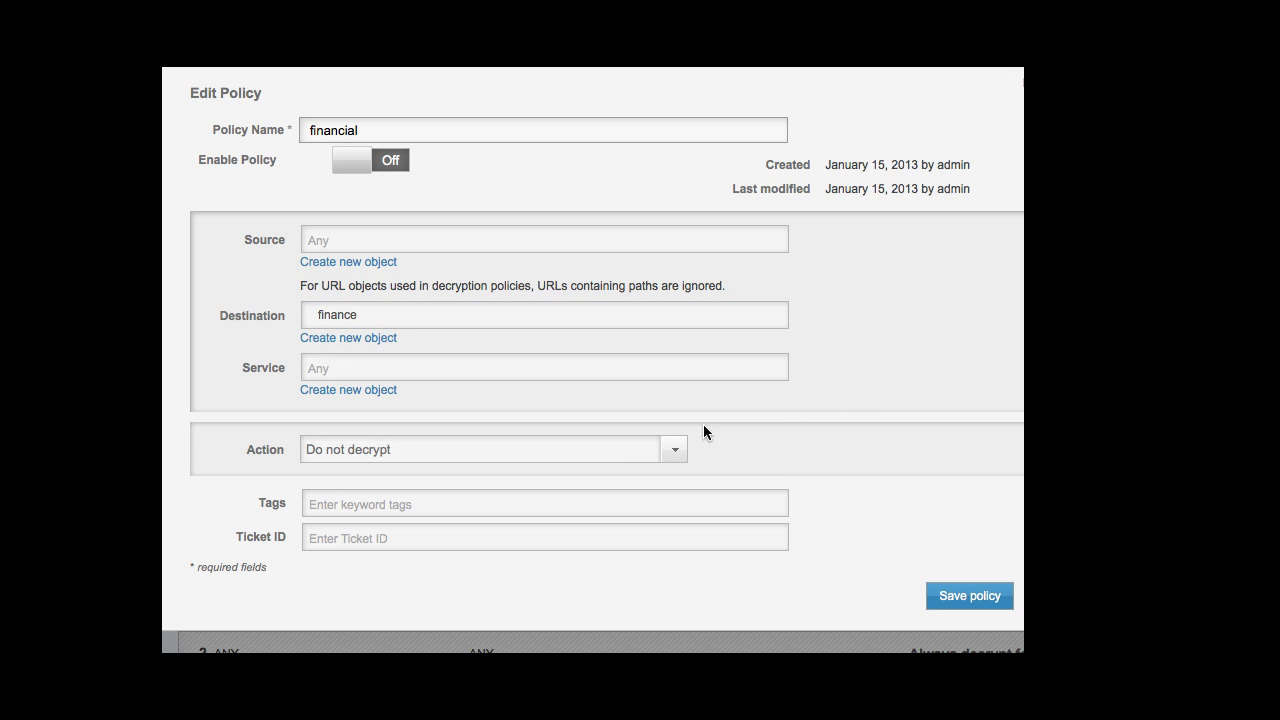
pyautogui.click(637, 455)
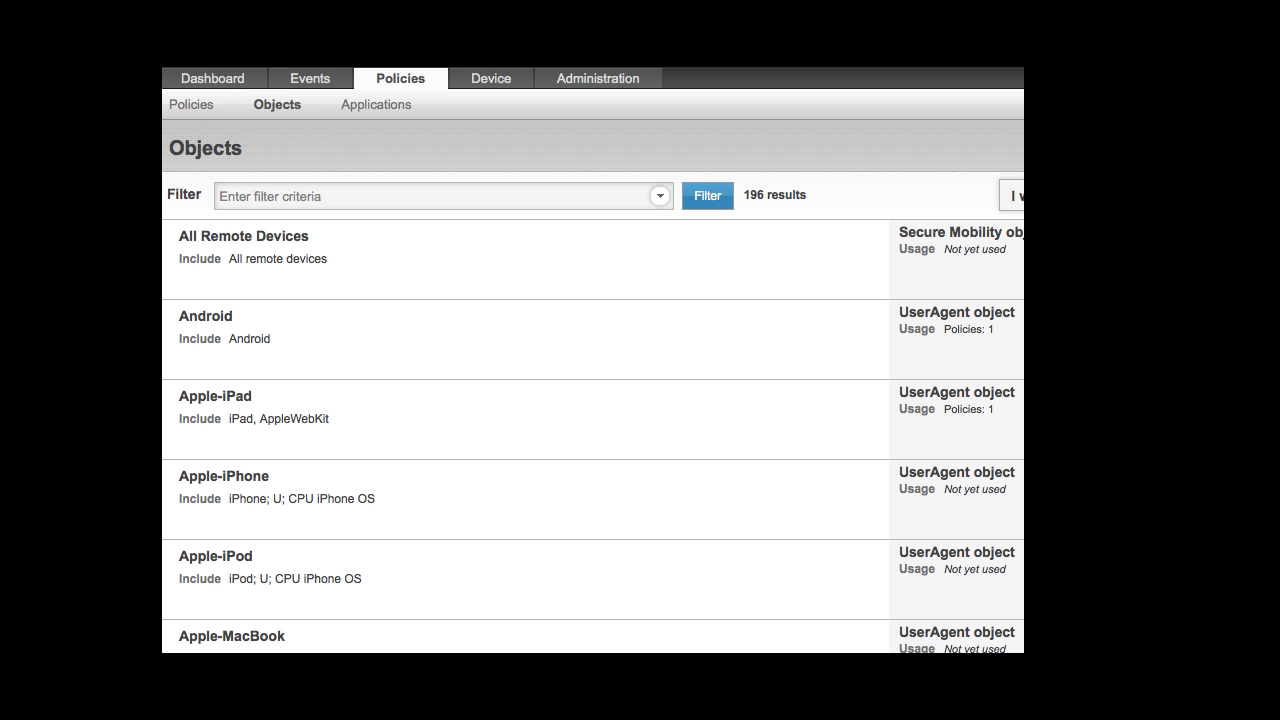
# Look through the policy objects list, including the Android and Apple UserAgent objects
pyautogui.scroll(-4, 593, 360)
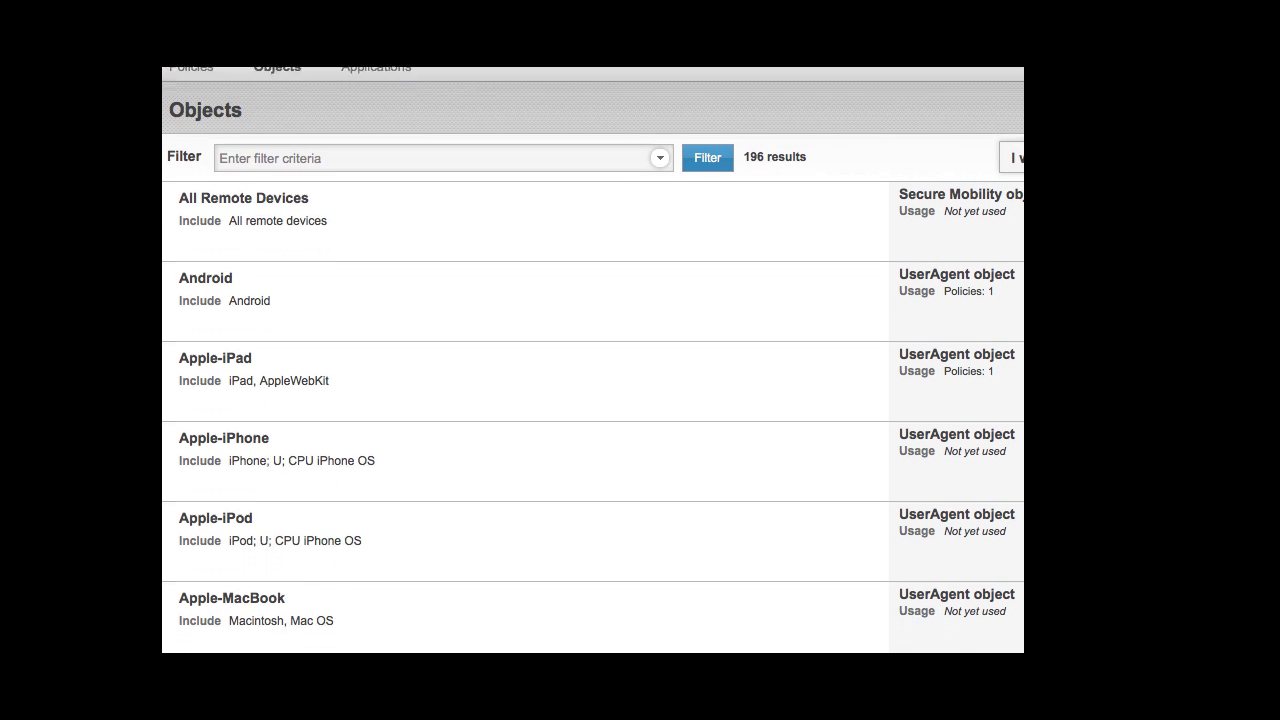
pyautogui.scroll(5, 593, 360)
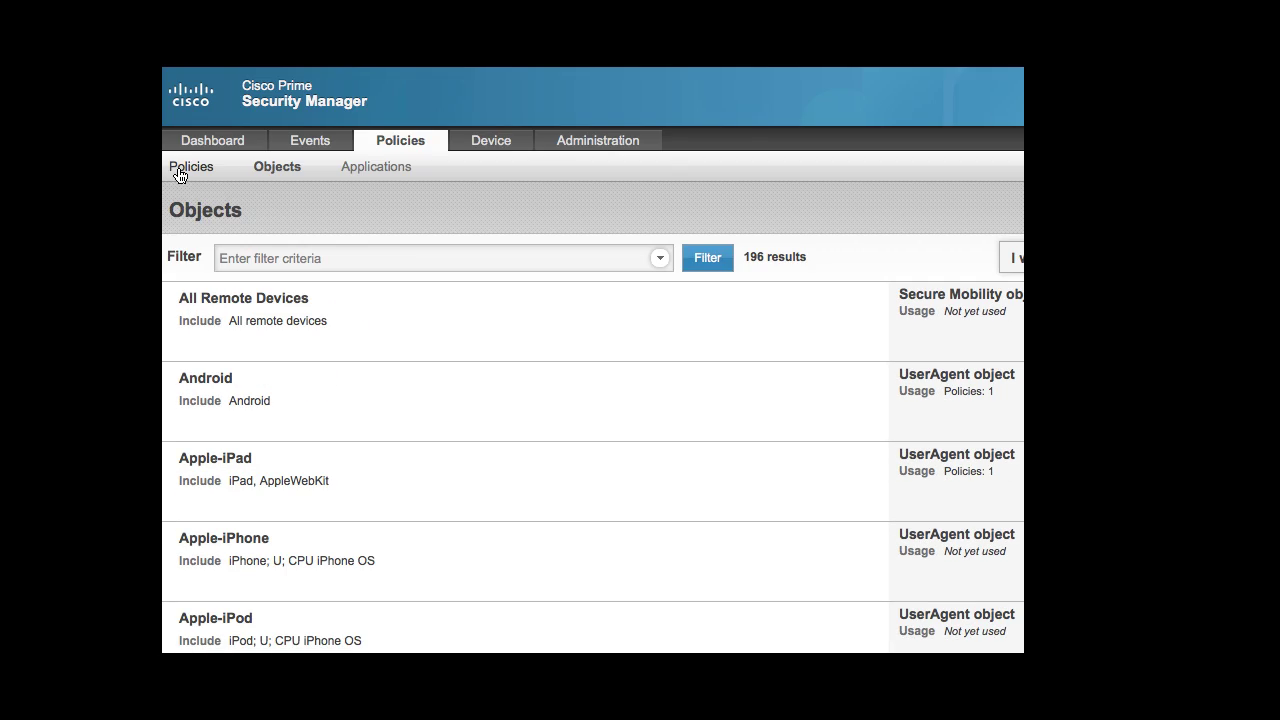
# Return to the policies list and open the Android policy for Salesforce CRM for editing
pyautogui.click(180, 168)
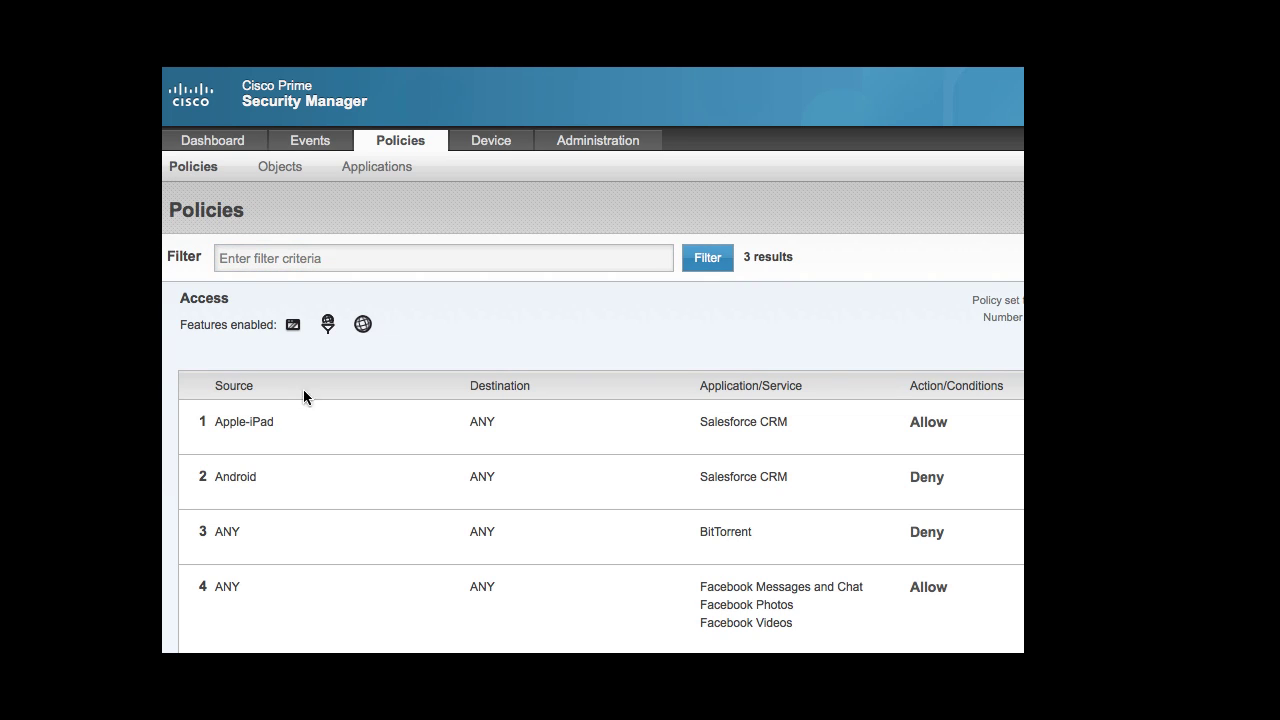
pyautogui.moveTo(255, 500)
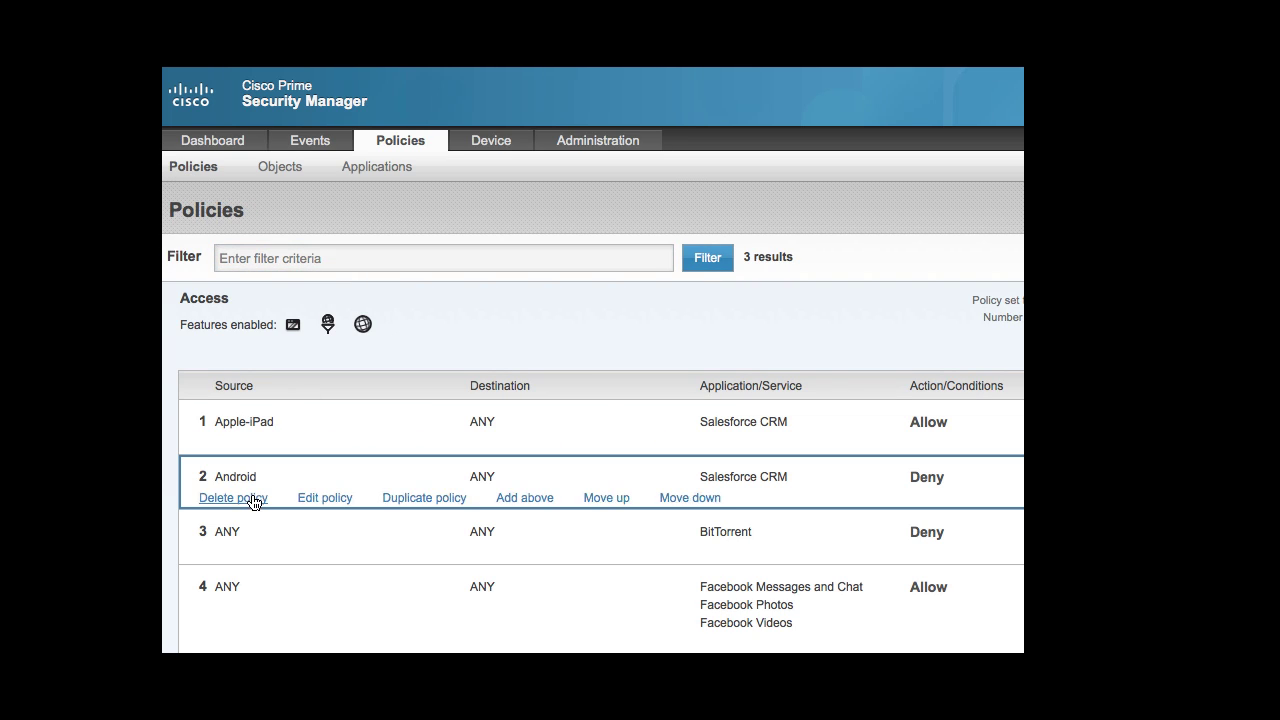
pyautogui.click(308, 499)
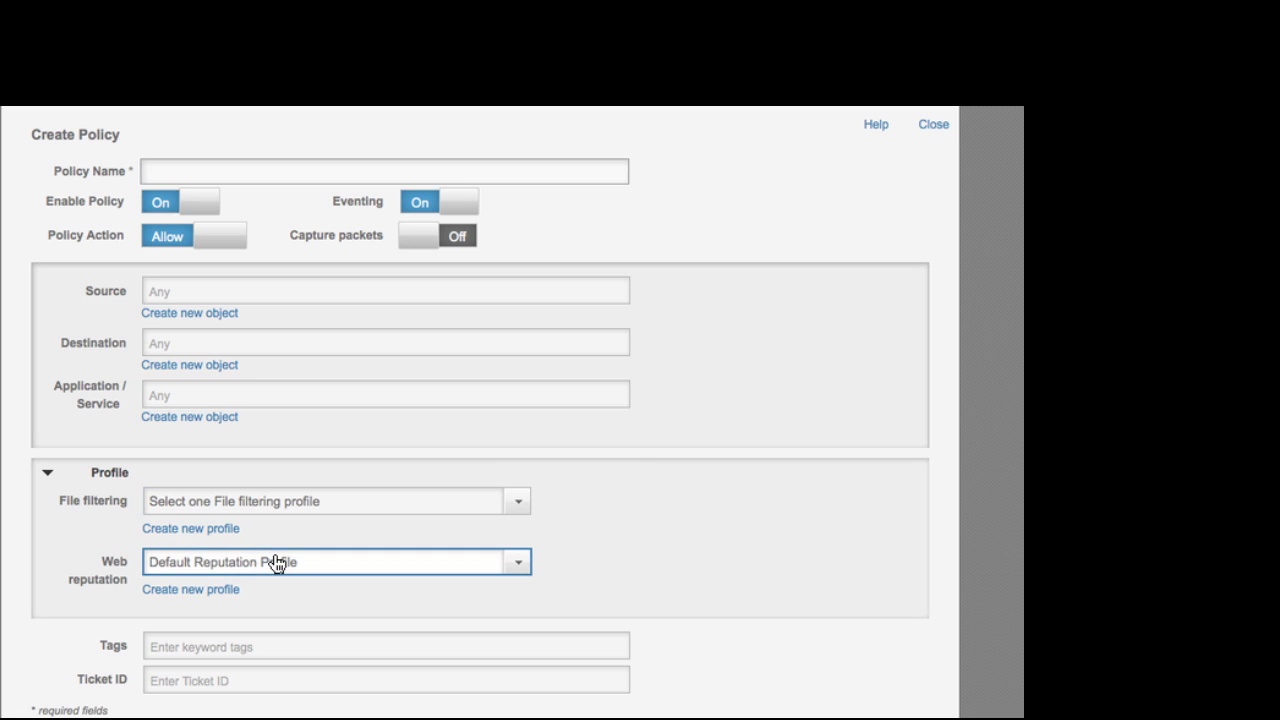
# Start a new web reputation profile for the policy and set its low reputation range to -10 to 7.8
pyautogui.click(196, 590)
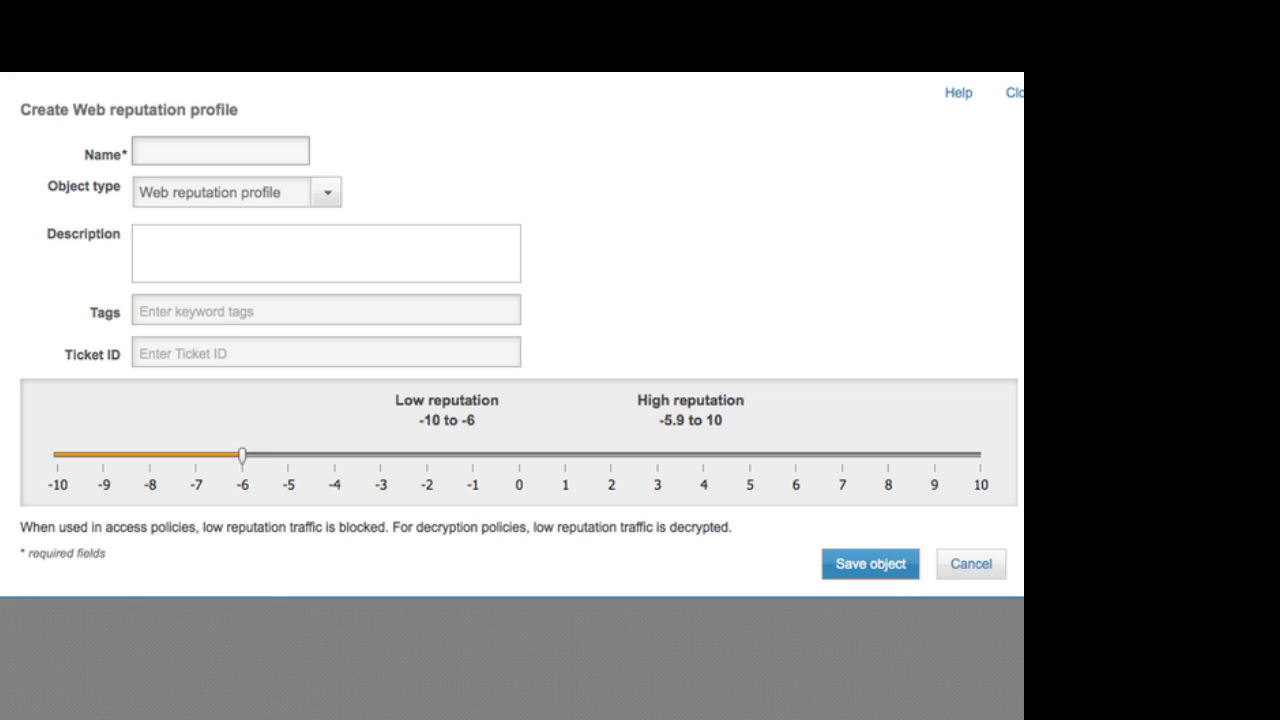
pyautogui.moveTo(246, 457); pyautogui.dragTo(883, 463)
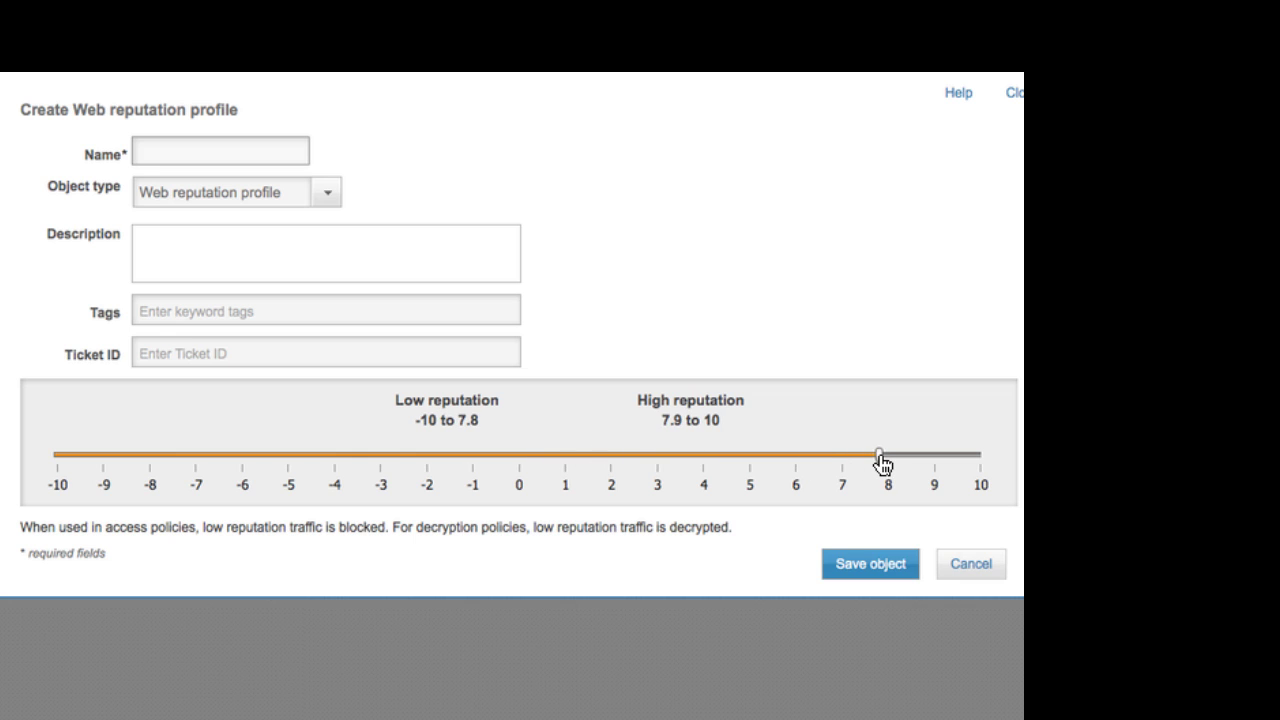
pyautogui.click(441, 340)
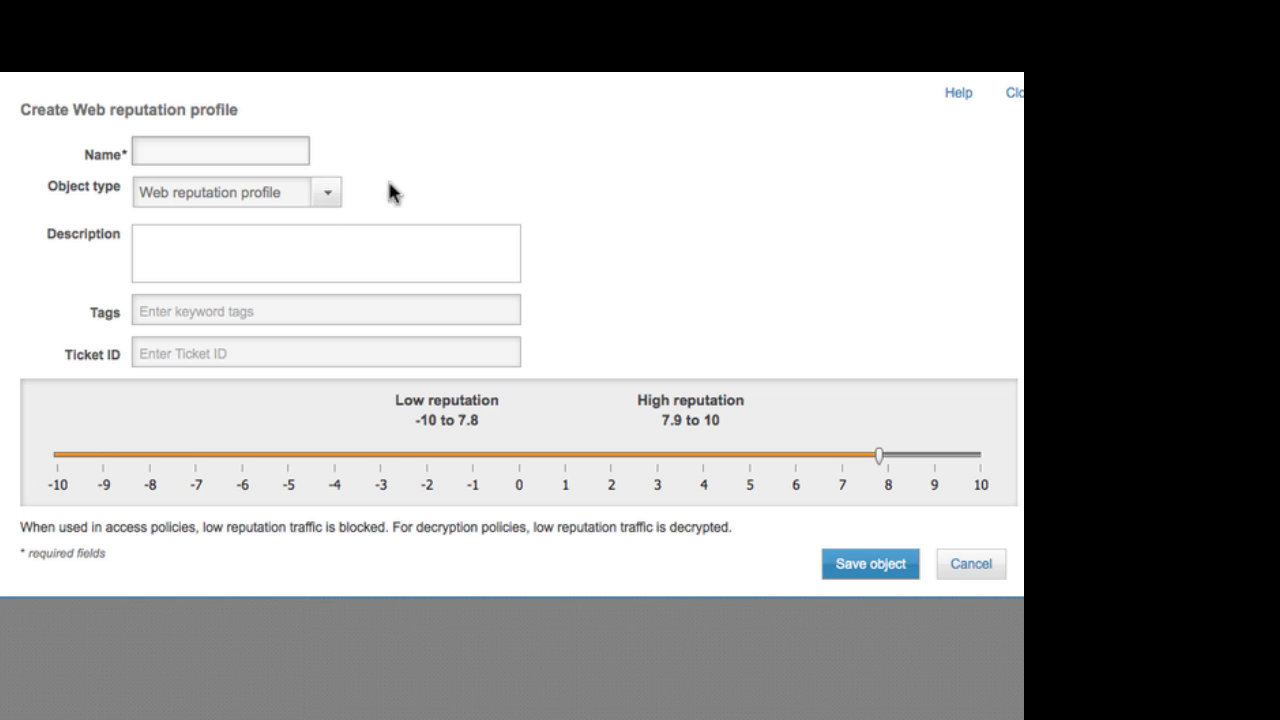